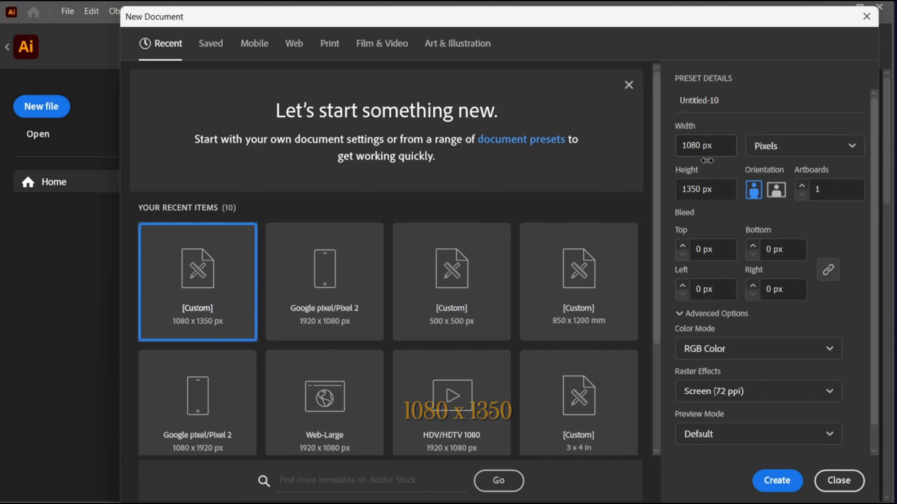
# Create a 1080 x 1350 px RGB document and cover its artboard with a black rectangle without a stroke
pyautogui.click(773, 471)
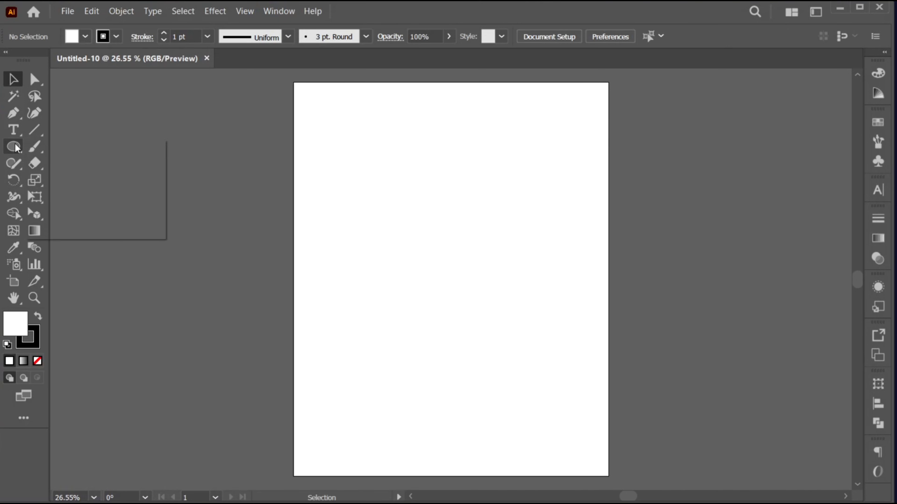
pyautogui.click(68, 144)
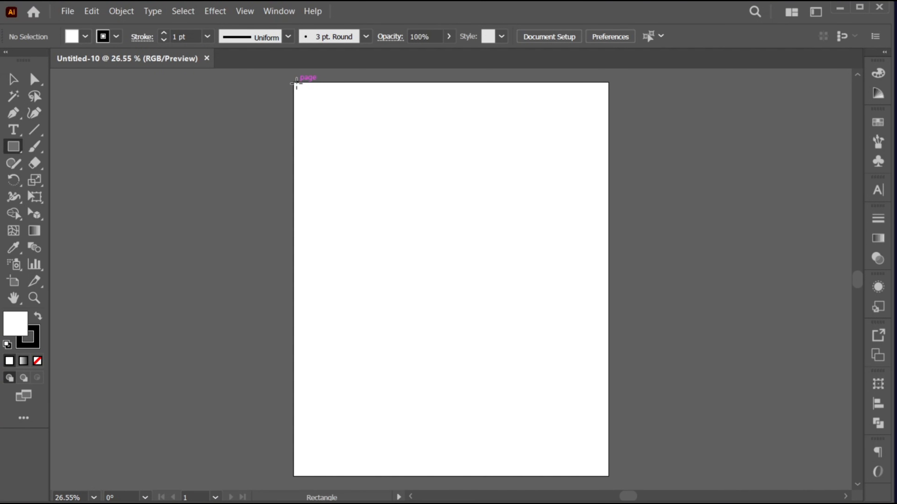
pyautogui.moveTo(294, 82); pyautogui.dragTo(609, 476)
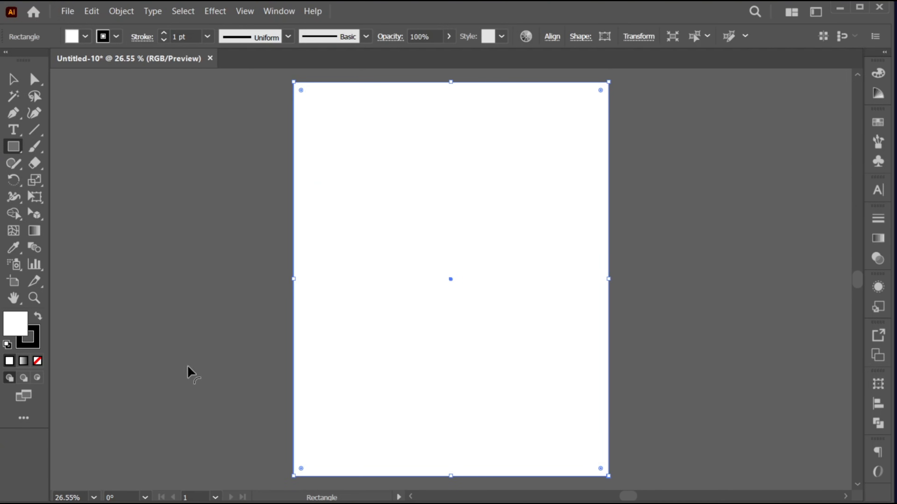
pyautogui.click(37, 361)
pyautogui.click(37, 316)
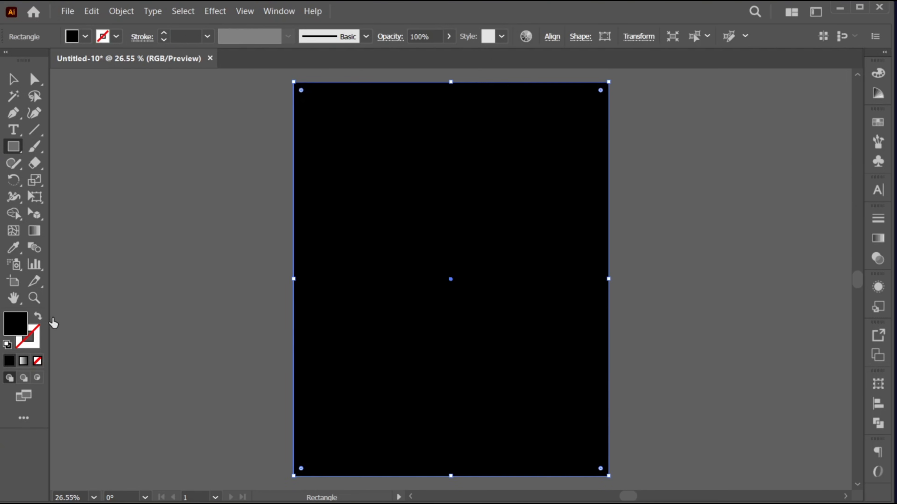
# Fill the rectangle with a radial gradient running from white at the centre to light gray at the edges
pyautogui.click(873, 242)
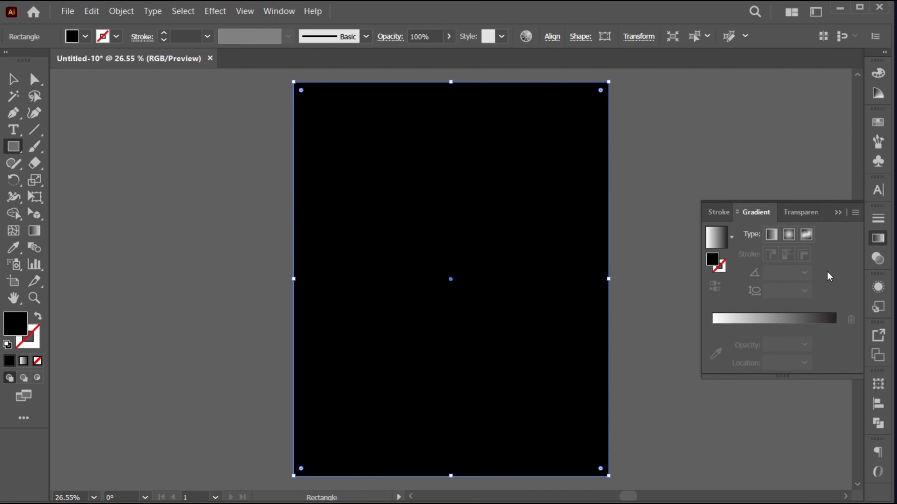
pyautogui.click(776, 319)
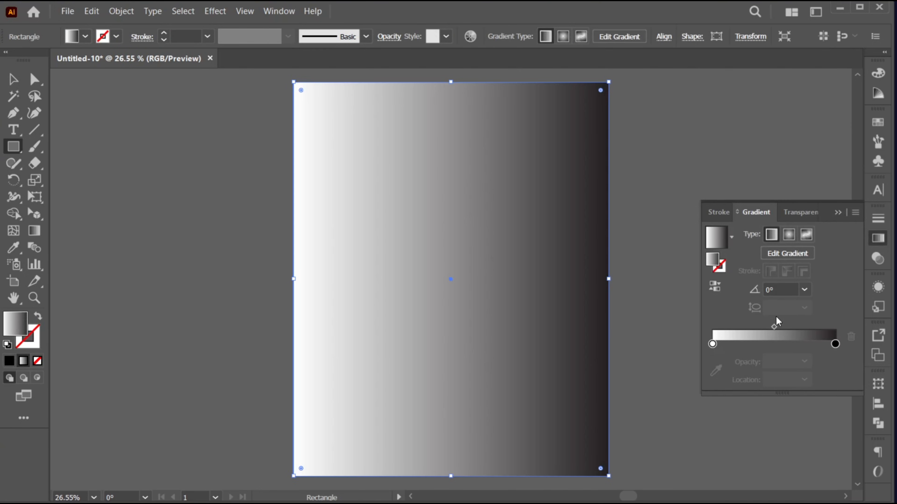
pyautogui.doubleClick(835, 345)
pyautogui.click(763, 419)
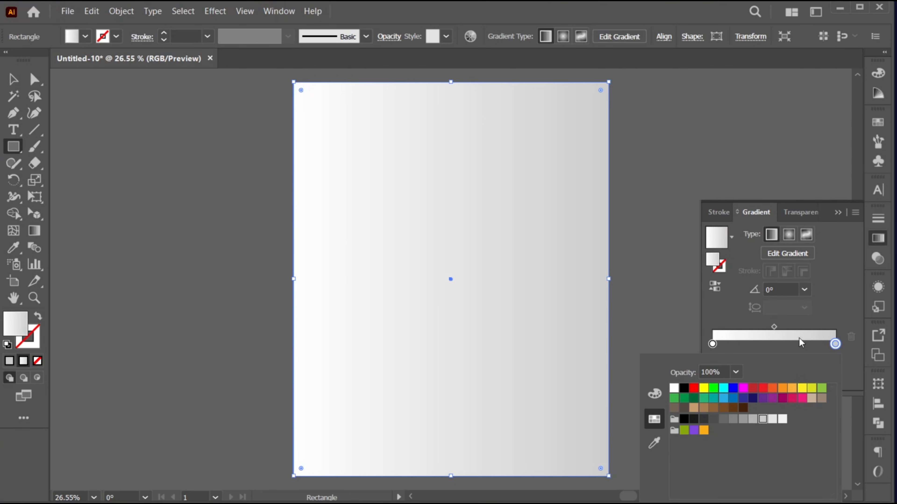
pyautogui.click(789, 235)
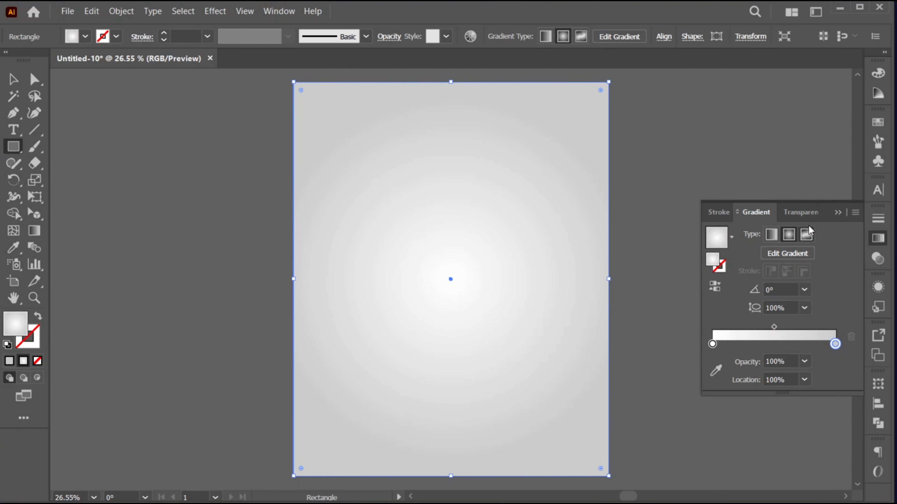
pyautogui.click(837, 213)
pyautogui.press('v')
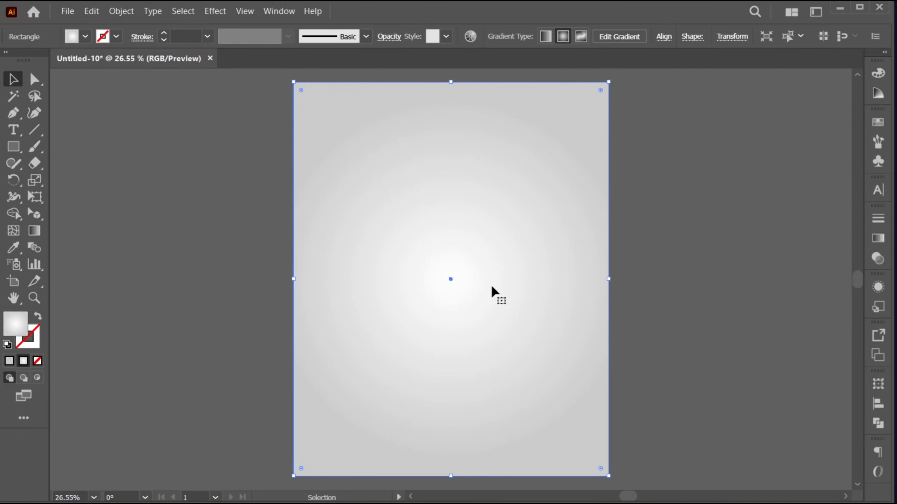
# Extend the radial gradient's radius until its circle spans about the artboard's height, and lock the background rectangle
pyautogui.click(28, 232)
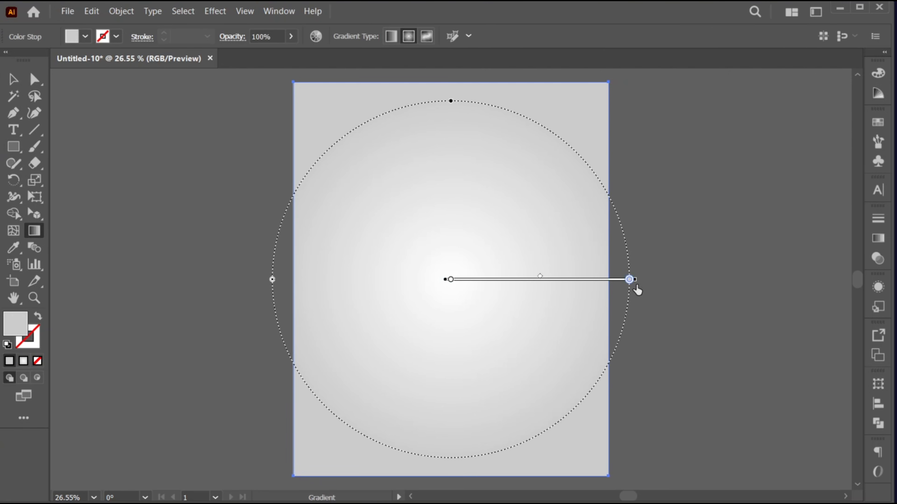
pyautogui.moveTo(635, 279); pyautogui.dragTo(656, 281)
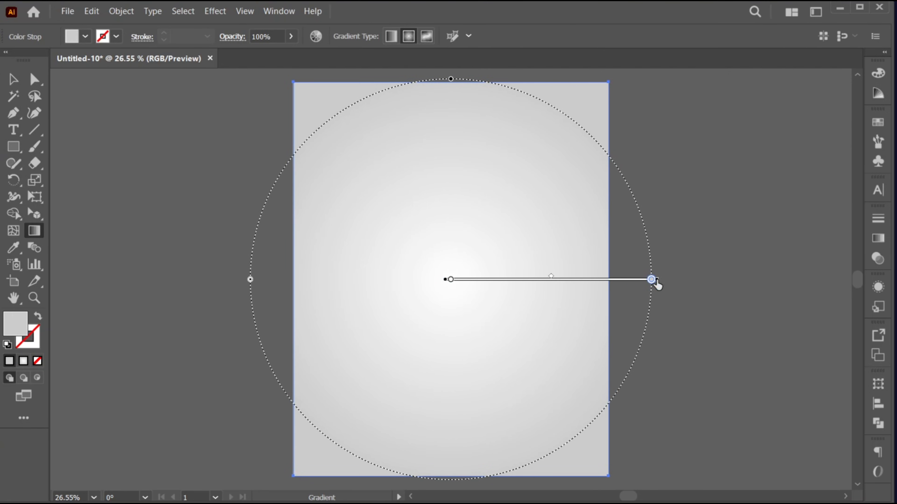
pyautogui.press('v')
pyautogui.hotkey('ctrl', '0')
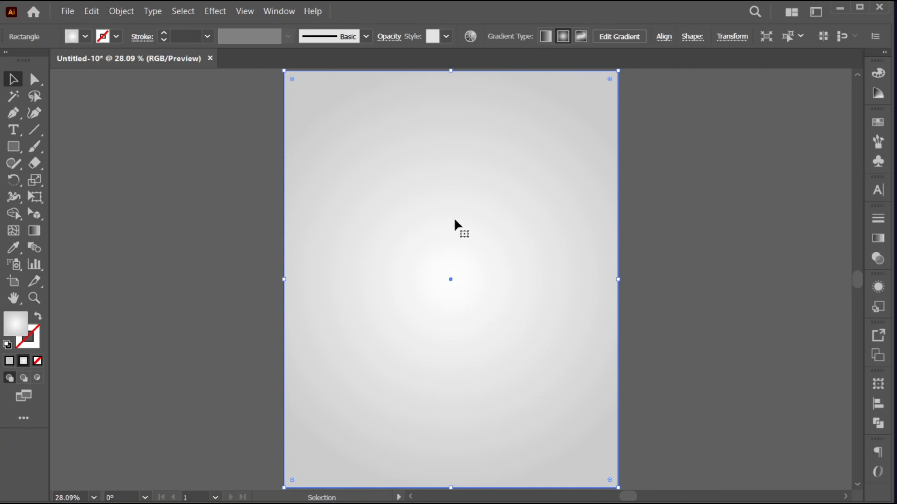
pyautogui.click(119, 12)
pyautogui.moveTo(178, 90)
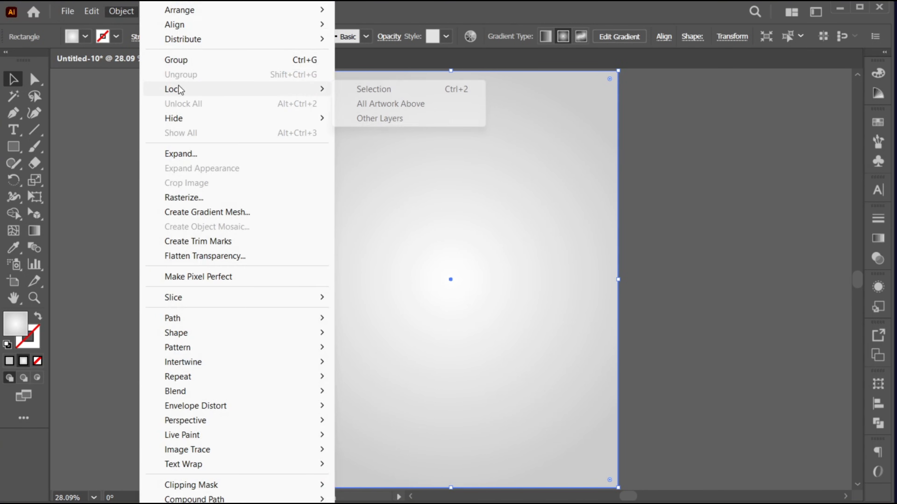
pyautogui.click(431, 94)
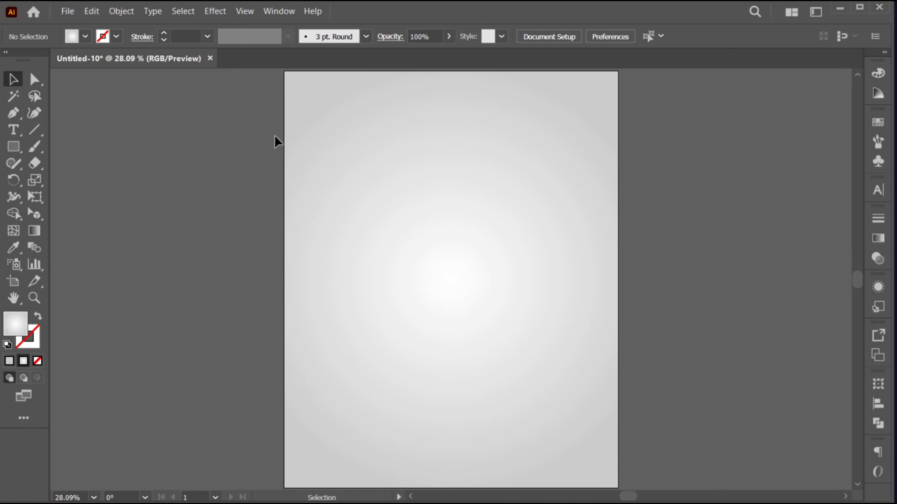
# Draw a circle about two fifths of the artboard's width in its lower half and fill it with black (000000)
pyautogui.moveTo(20, 149); pyautogui.dragTo(90, 180)
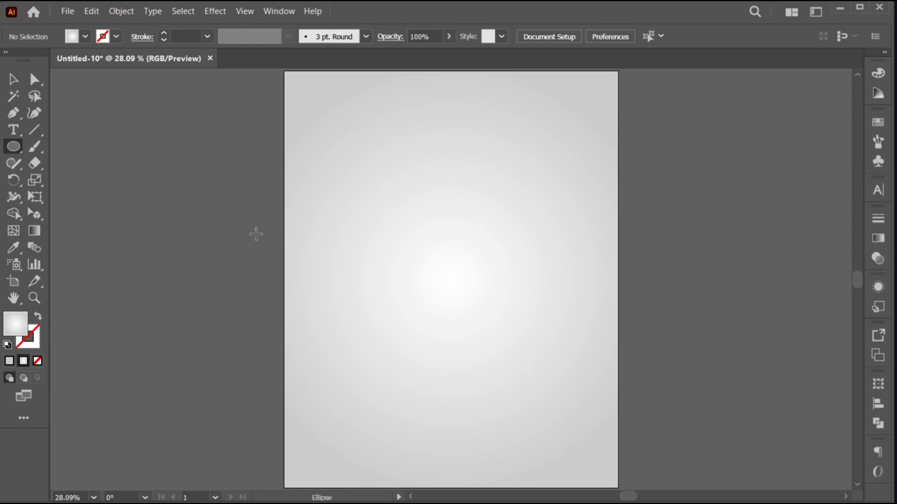
pyautogui.moveTo(403, 262); pyautogui.dragTo(544, 401)
pyautogui.press('v')
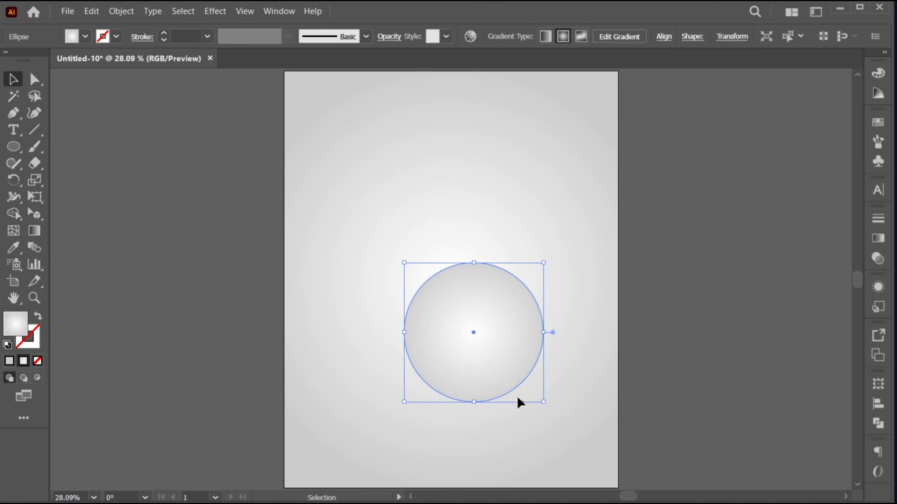
pyautogui.doubleClick(15, 323)
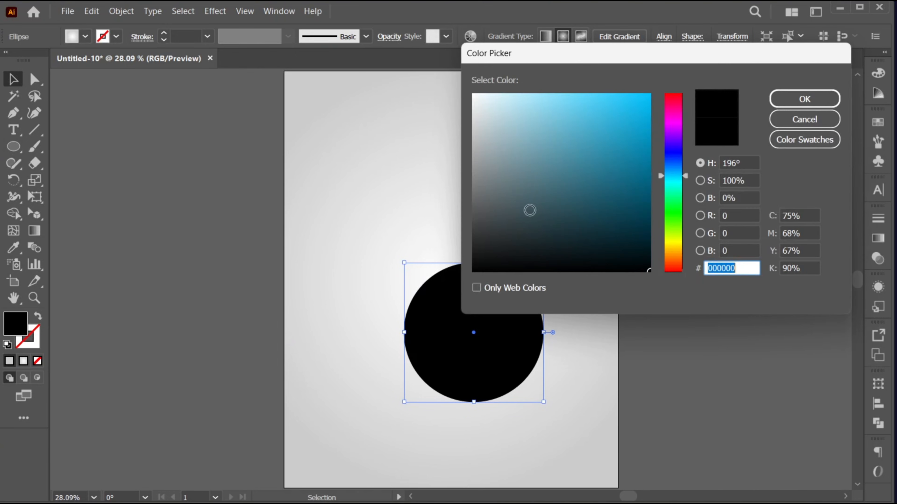
pyautogui.click(494, 270)
pyautogui.click(802, 102)
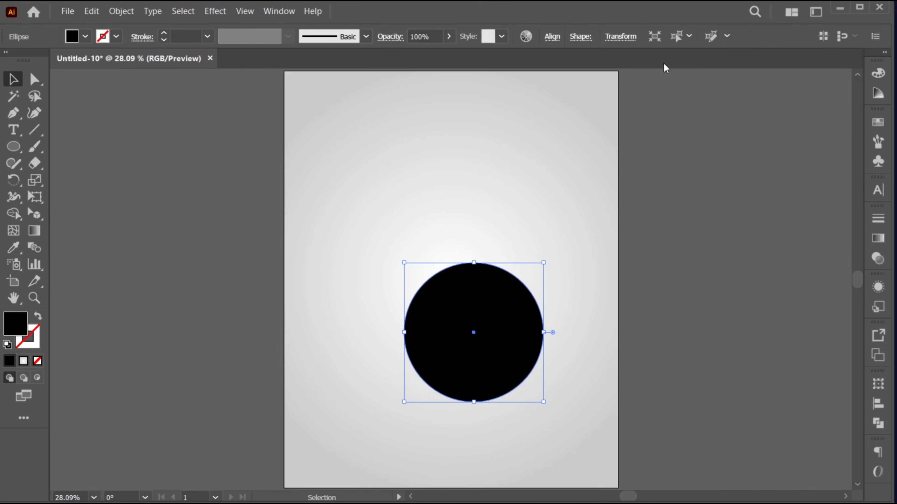
# Centre the black circle horizontally on the artboard and move it straight up to just below the middle
pyautogui.click(553, 37)
pyautogui.click(432, 79)
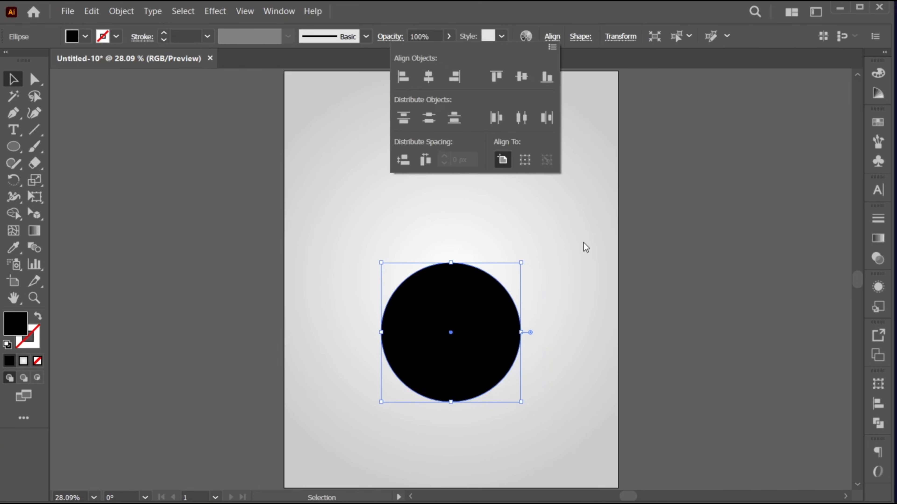
pyautogui.moveTo(483, 322); pyautogui.dragTo(476, 289)
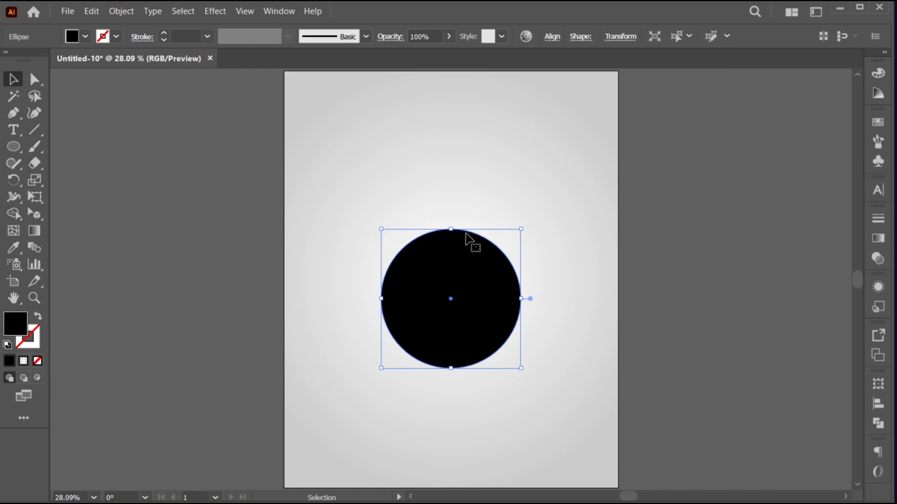
# Paste a copy of the circle in front, enlarge it concentrically to nearly the artboard's width, and make it an unfilled black outline
pyautogui.click(91, 10)
pyautogui.click(110, 77)
pyautogui.click(91, 10)
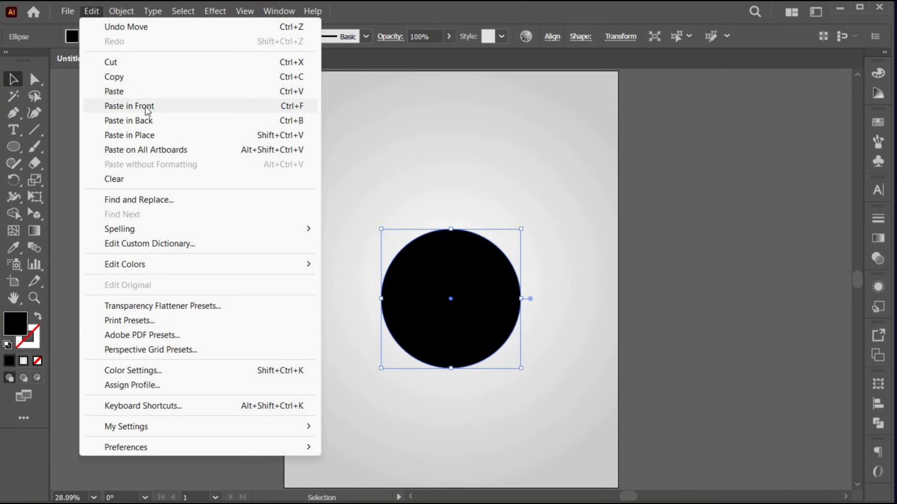
pyautogui.click(148, 110)
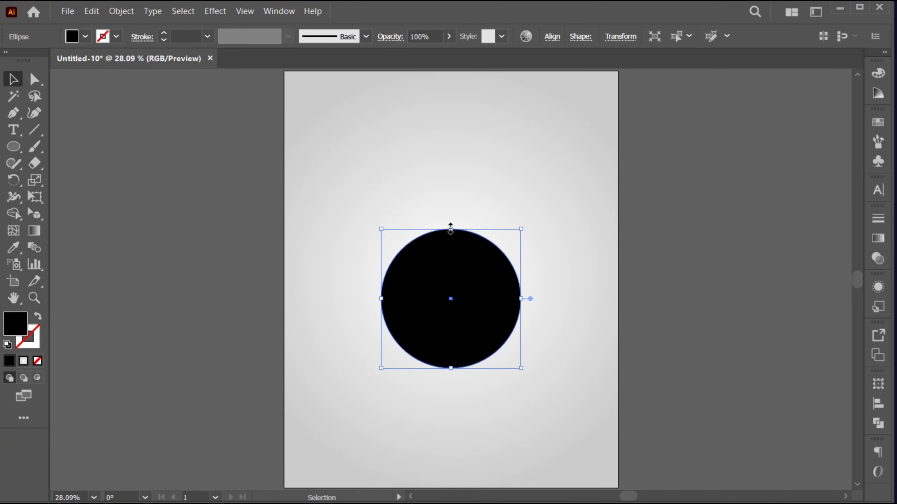
pyautogui.moveTo(451, 228); pyautogui.dragTo(450, 150)
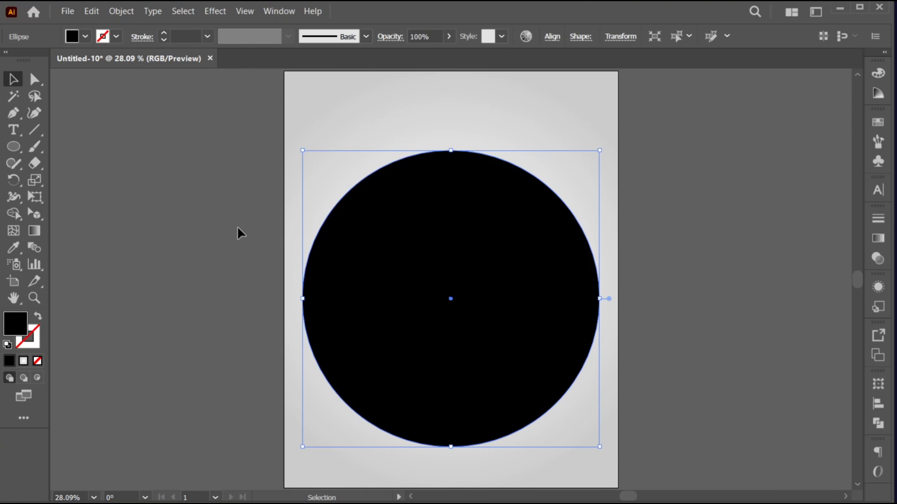
pyautogui.click(37, 316)
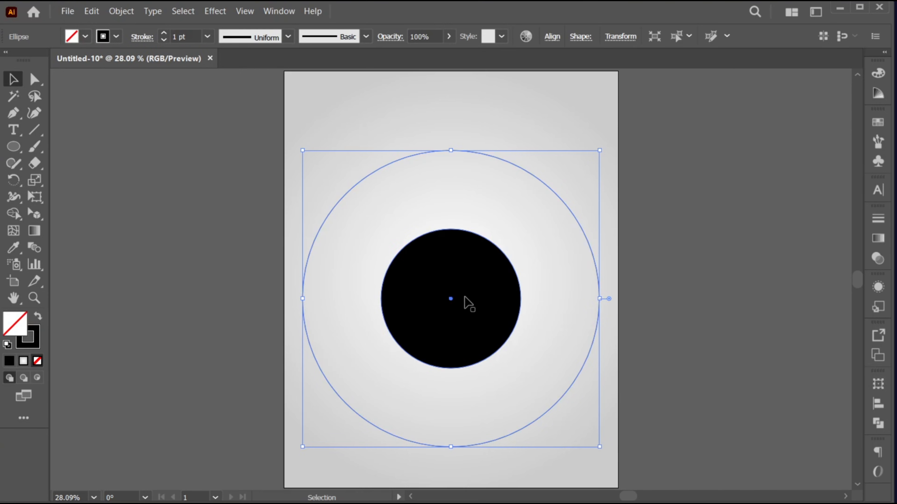
# Shrink the inner black circle slightly about its centre and deselect it
pyautogui.click(459, 259)
pyautogui.moveTo(451, 229); pyautogui.dragTo(452, 234)
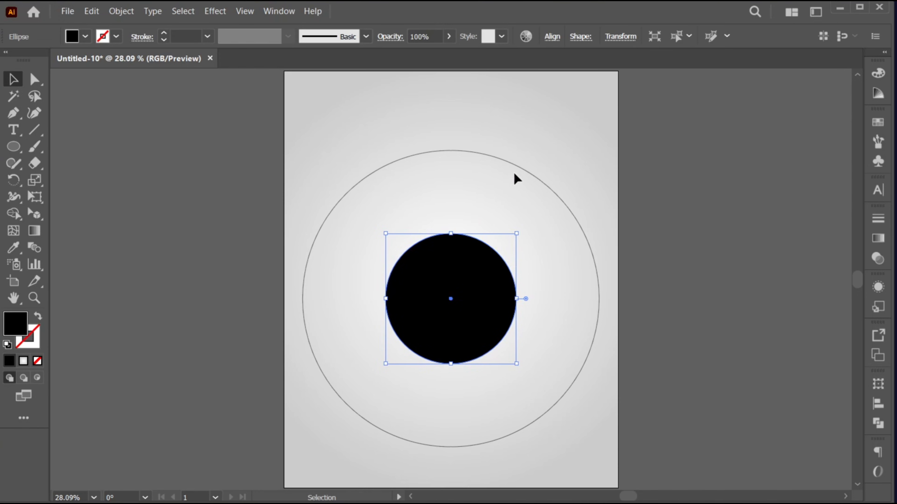
pyautogui.click(257, 136)
# Draw a vertical line through the circles' centre, extending slightly beyond the outer circle, with a 3 pt stroke
pyautogui.click(34, 129)
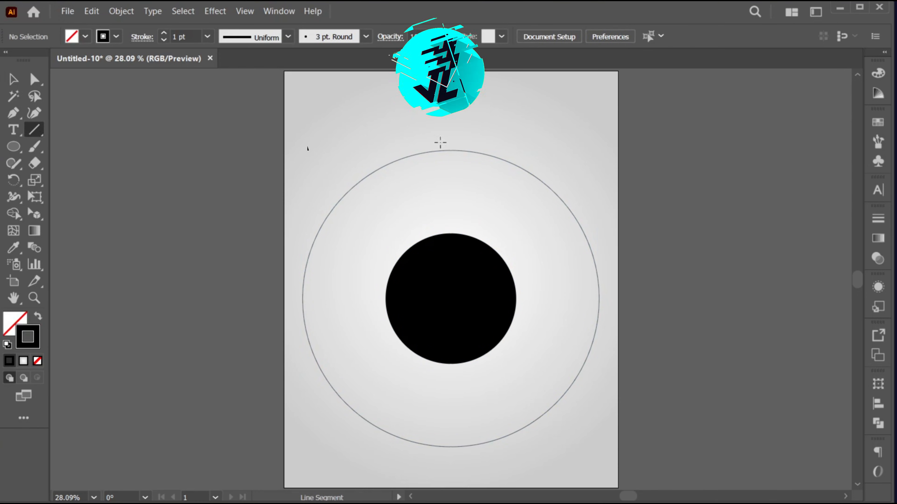
pyautogui.moveTo(450, 299)
pyautogui.mouseDown()
pyautogui.moveTo(453, 129)
pyautogui.moveTo(455, 464)
pyautogui.mouseUp()
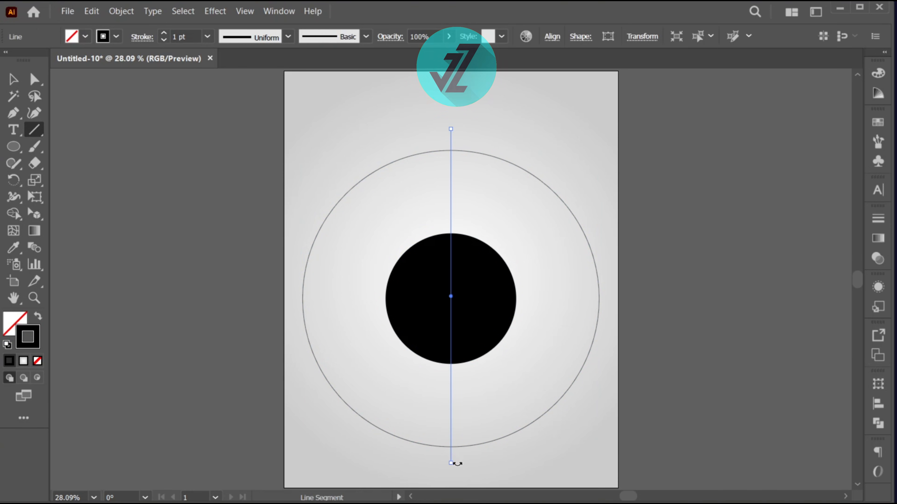
pyautogui.click(163, 33)
pyautogui.click(163, 33)
pyautogui.press('v')
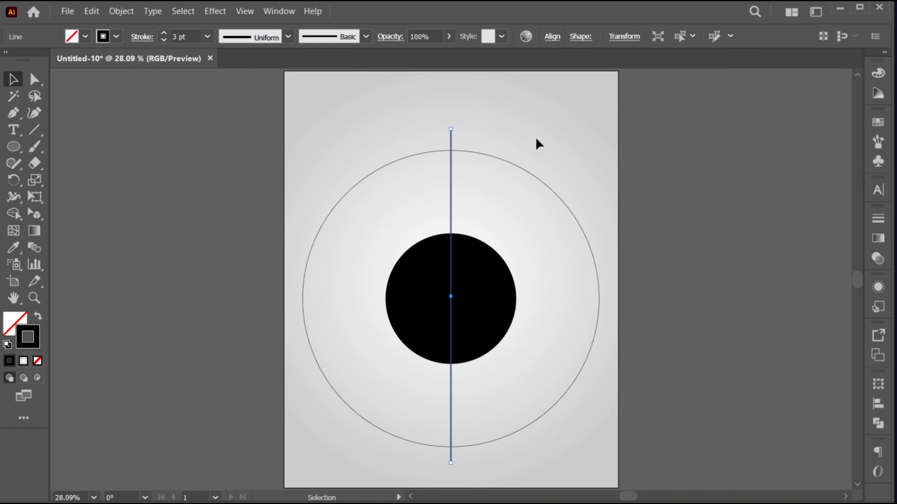
# Copy the line rotated by 45° about its centre and repeat the transformation twice to form eight evenly spaced spokes
pyautogui.click(13, 183)
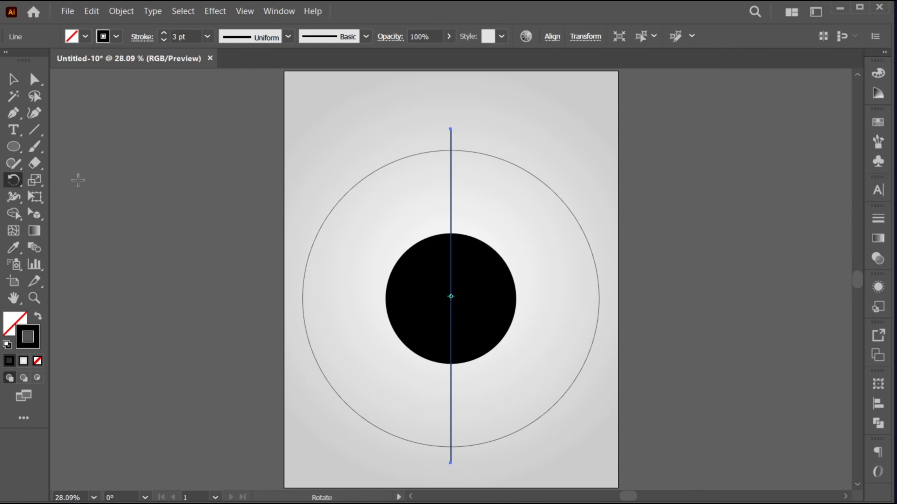
pyautogui.press('Return')
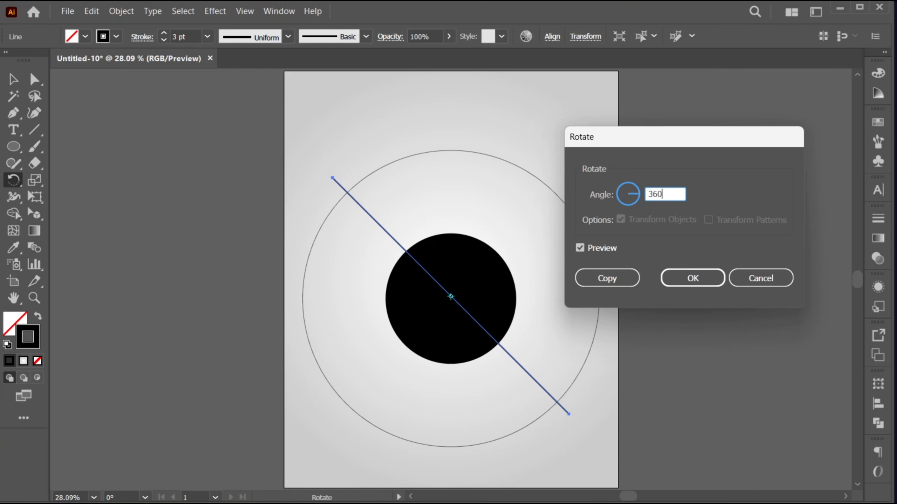
pyautogui.click(615, 276)
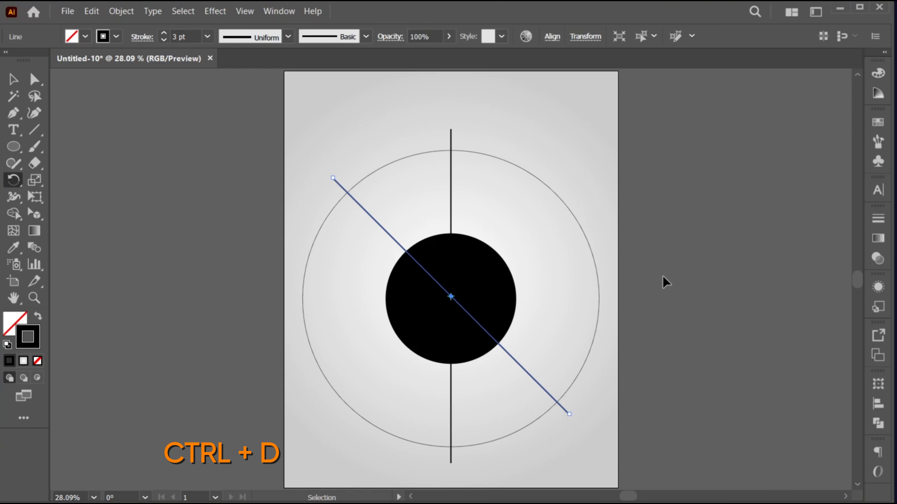
pyautogui.hotkey('ctrl', 'd')
pyautogui.hotkey('ctrl', 'd')
pyautogui.press('v')
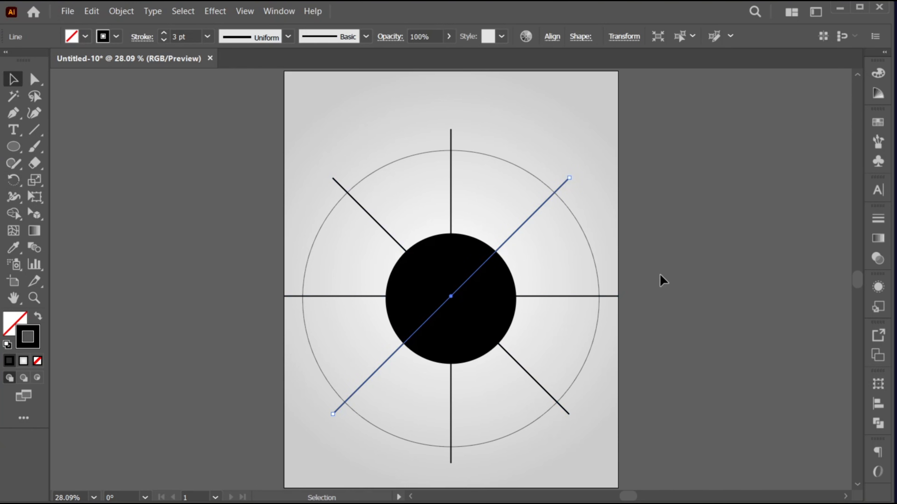
# Select all four lines without the two circles and set their stroke weight to 10 pt
pyautogui.hotkey('ctrl', 'a')
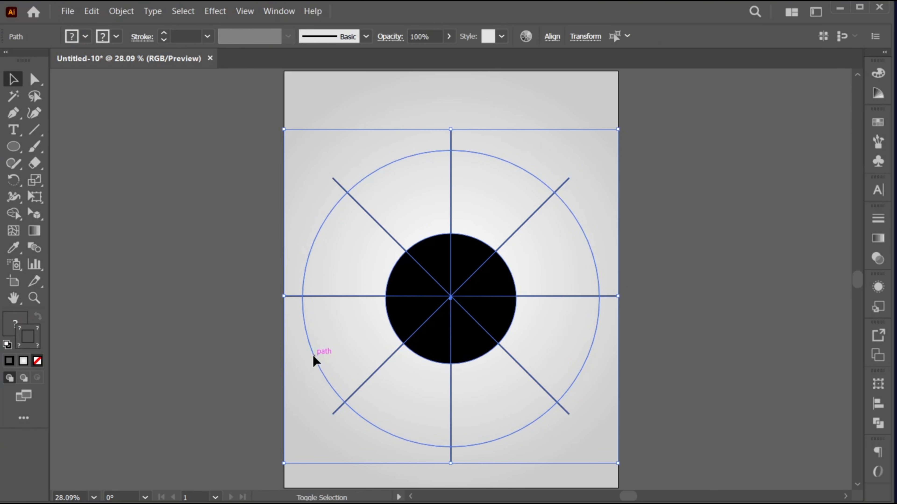
pyautogui.keyDown('shift'); pyautogui.click(413, 311); pyautogui.keyUp('shift')
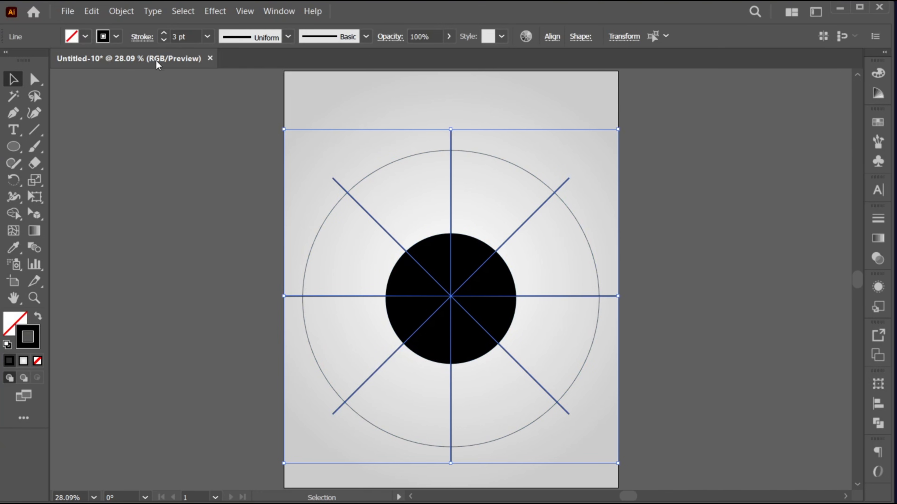
pyautogui.click(163, 32)
pyautogui.click(164, 33)
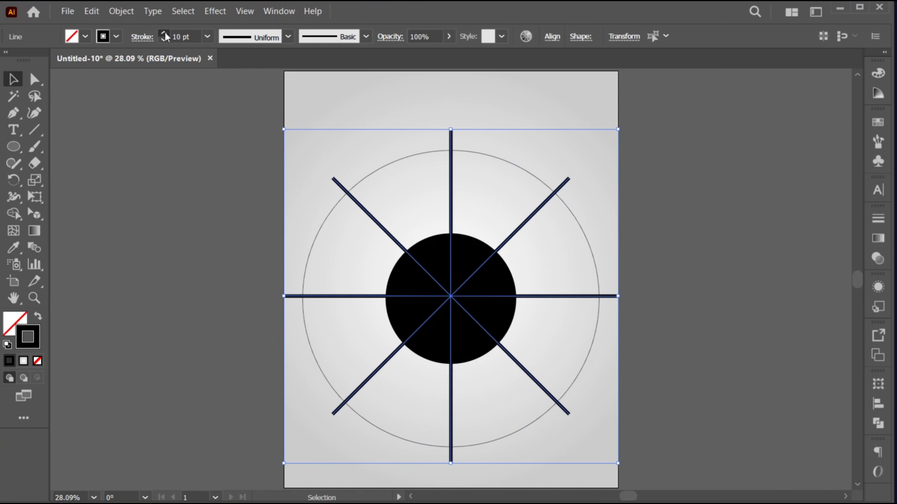
# Increase the four lines' stroke weight to 24 pt and expand them into filled shapes
pyautogui.click(164, 33)
pyautogui.click(164, 32)
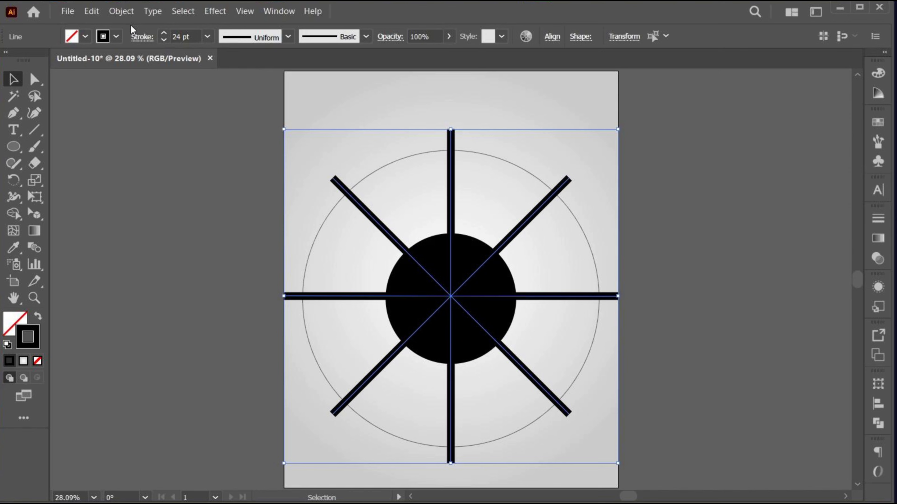
pyautogui.click(122, 11)
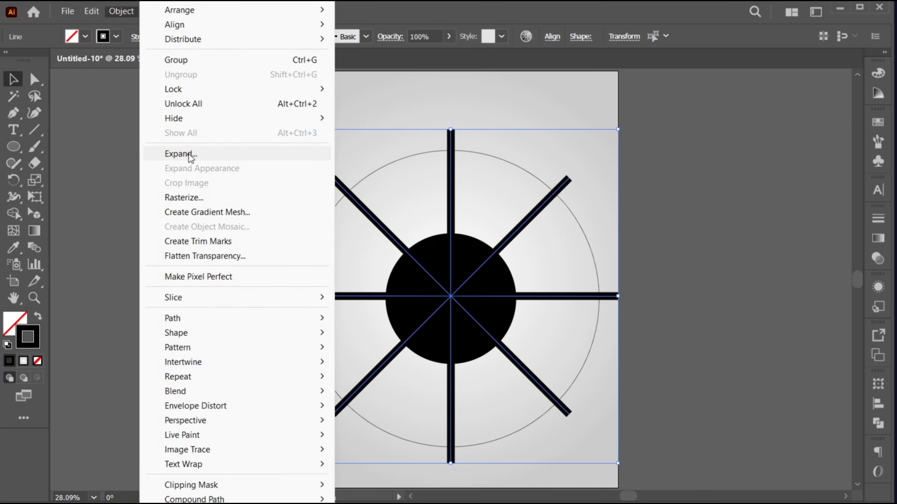
pyautogui.click(189, 155)
pyautogui.click(474, 360)
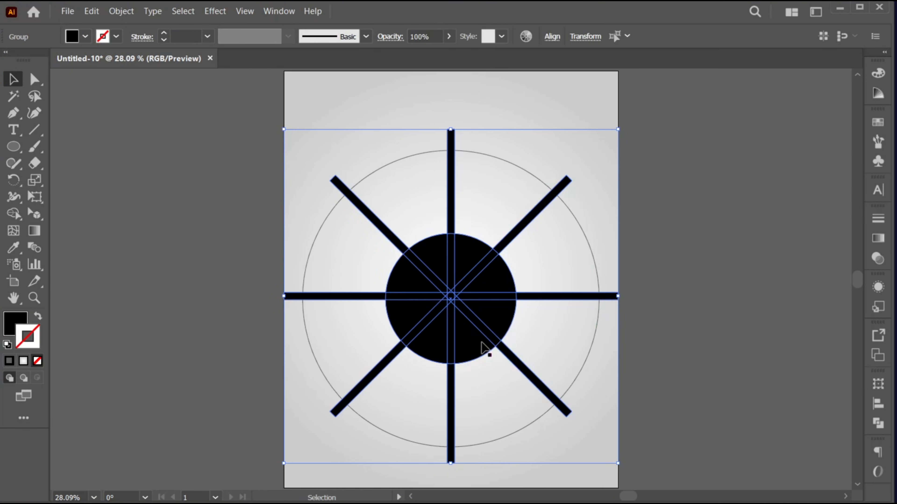
# Add the outer circle to the selection and split the circles and bars with Pathfinder Divide
pyautogui.keyDown('shift'); pyautogui.click(346, 449); pyautogui.keyUp('shift')
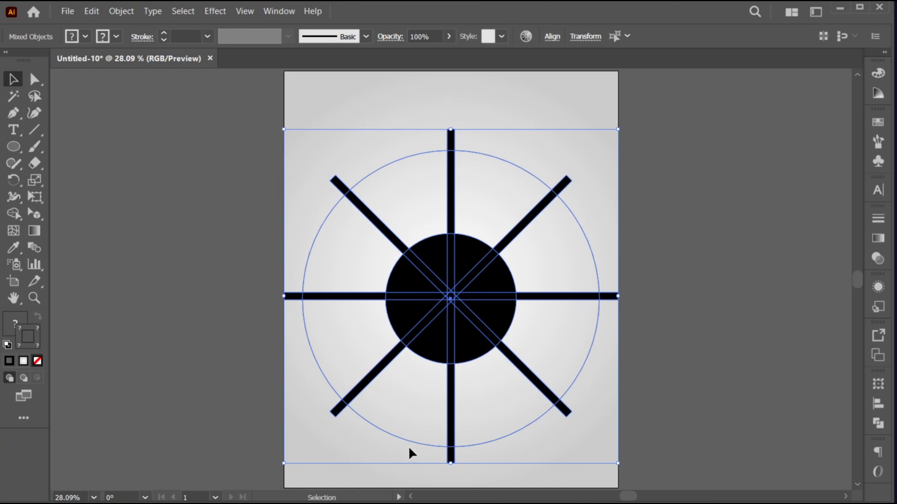
pyautogui.click(878, 423)
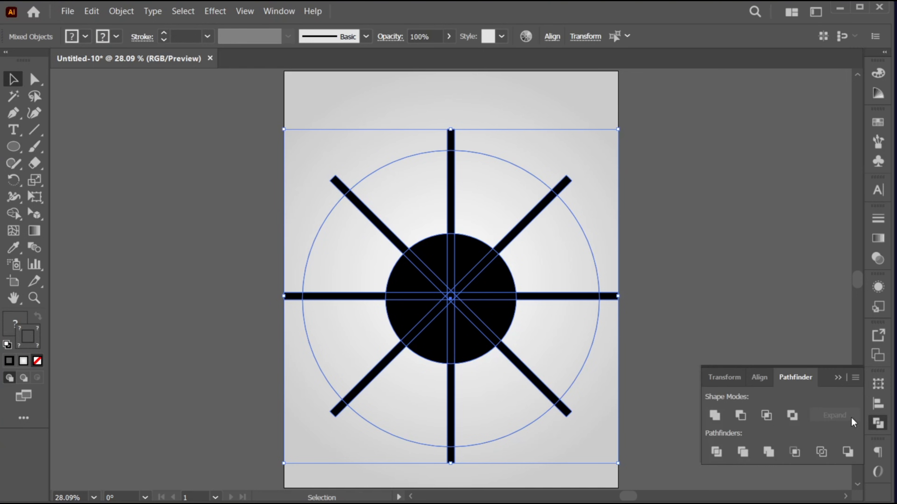
pyautogui.click(718, 456)
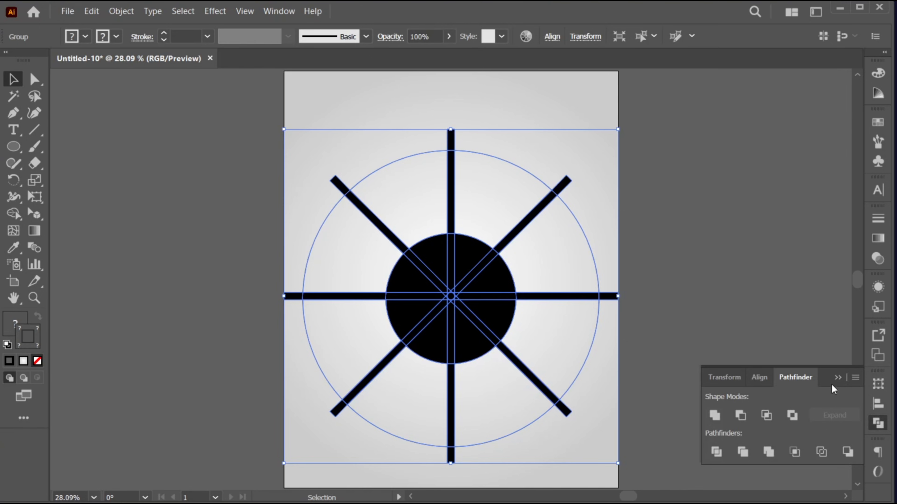
# Isolate the divided group, select all its black-filled pieces with the Magic Wand and delete them
pyautogui.doubleClick(493, 282)
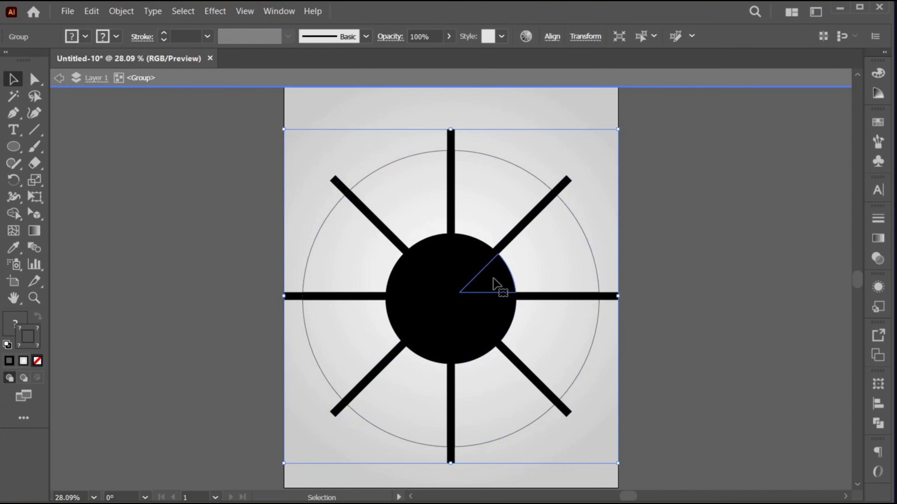
pyautogui.click(11, 97)
pyautogui.click(459, 263)
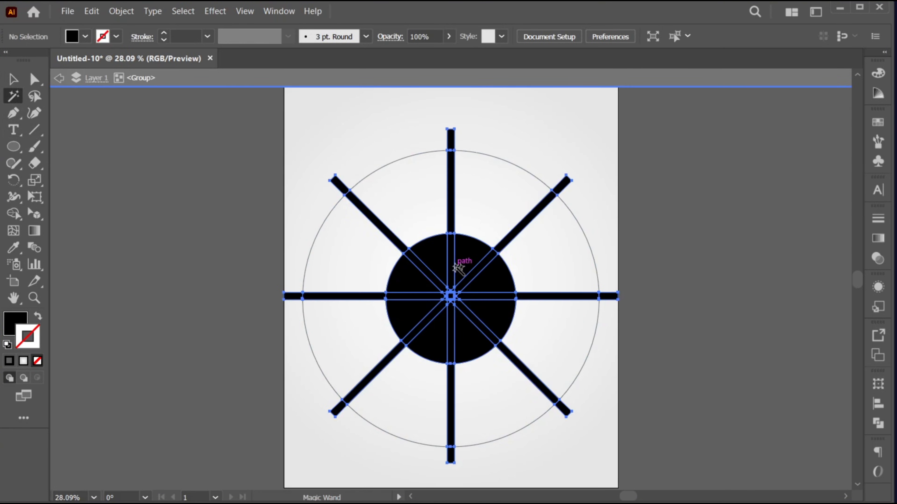
pyautogui.press('Delete')
pyautogui.press('v')
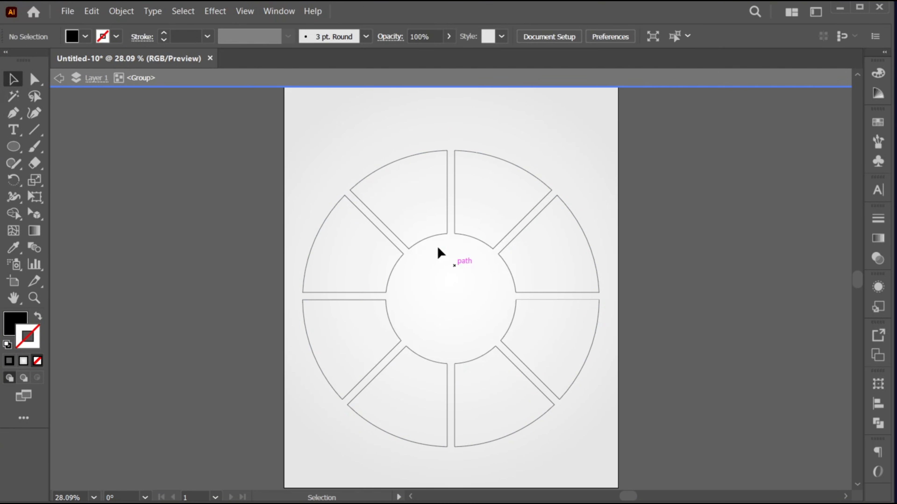
# Swap fill and stroke on the eight outlined ring segments to give them a black fill, then exit isolation mode
pyautogui.moveTo(298, 157); pyautogui.dragTo(618, 484)
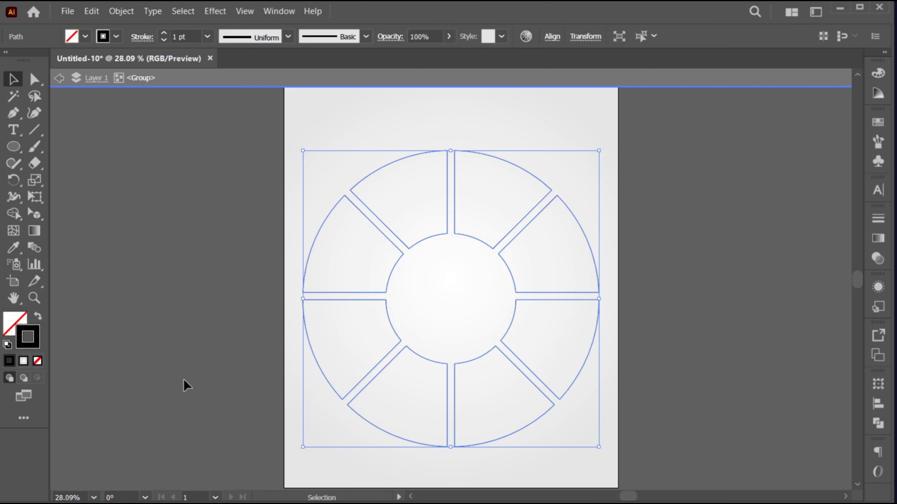
pyautogui.click(38, 316)
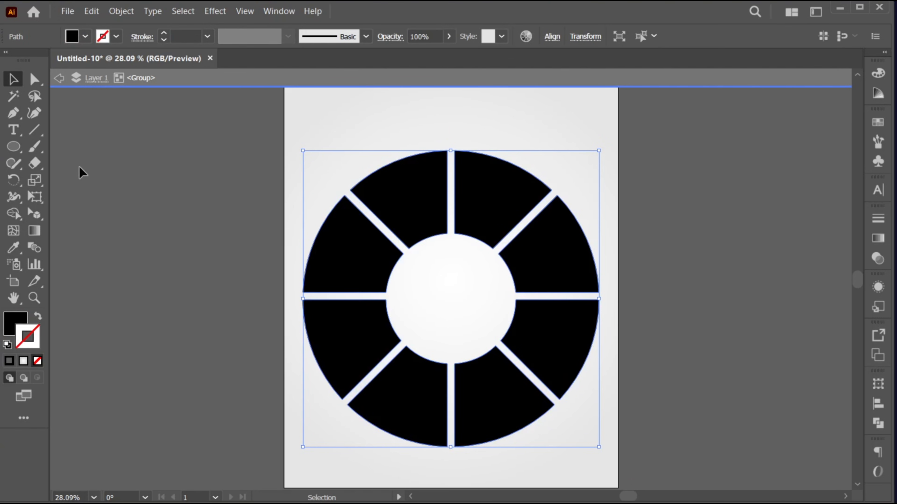
pyautogui.press('Escape')
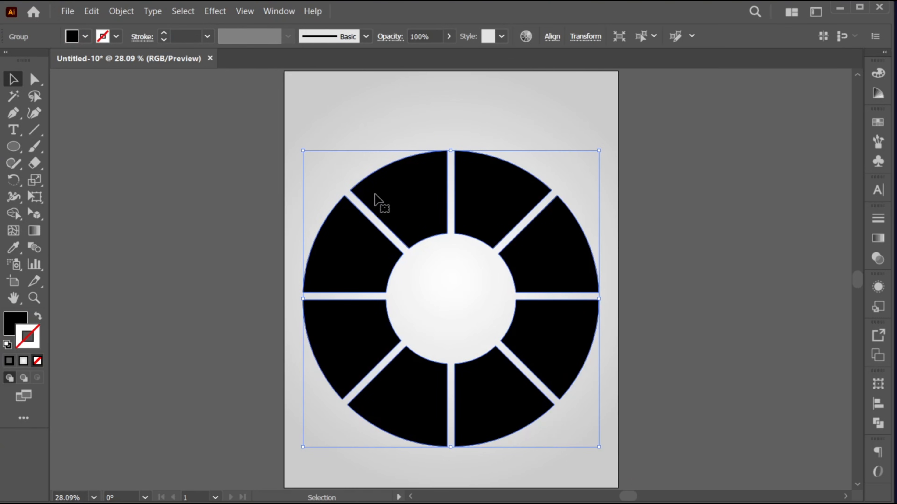
# Ungroup the ring segments and delete the two bottom ones
pyautogui.rightClick(379, 185)
pyautogui.click(438, 386)
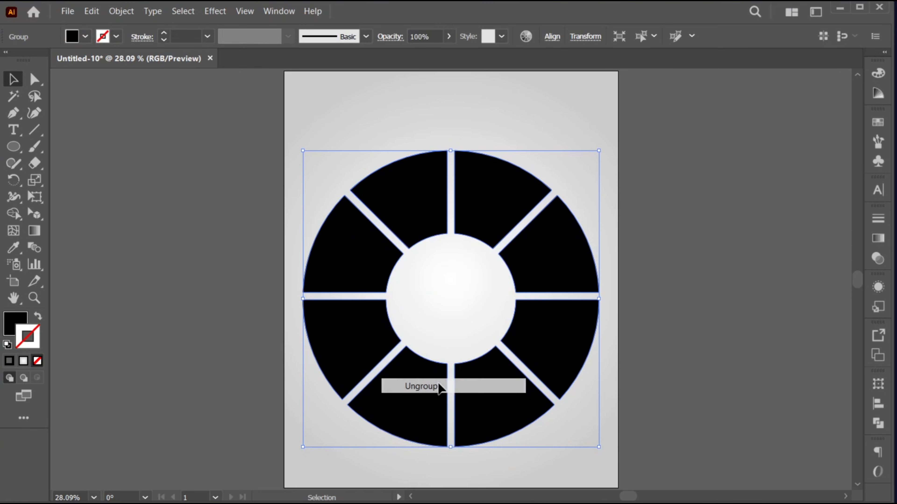
pyautogui.click(435, 463)
pyautogui.moveTo(478, 424); pyautogui.dragTo(478, 425)
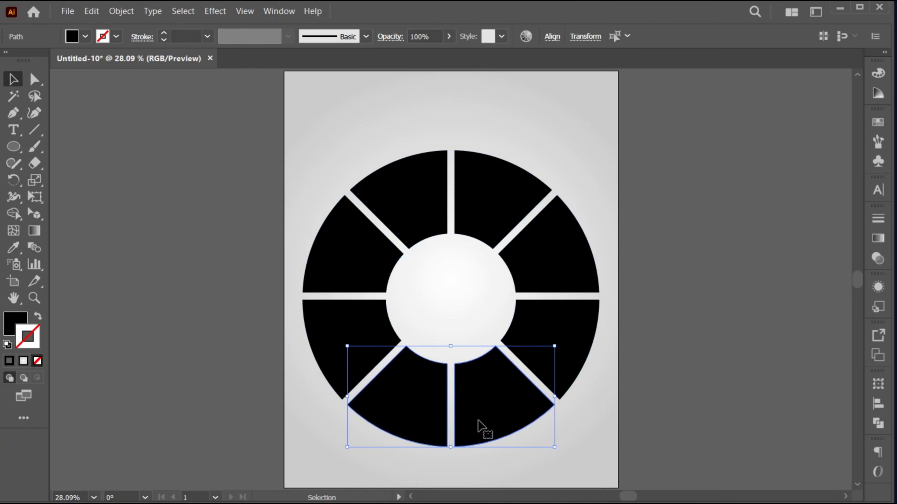
pyautogui.press('Delete')
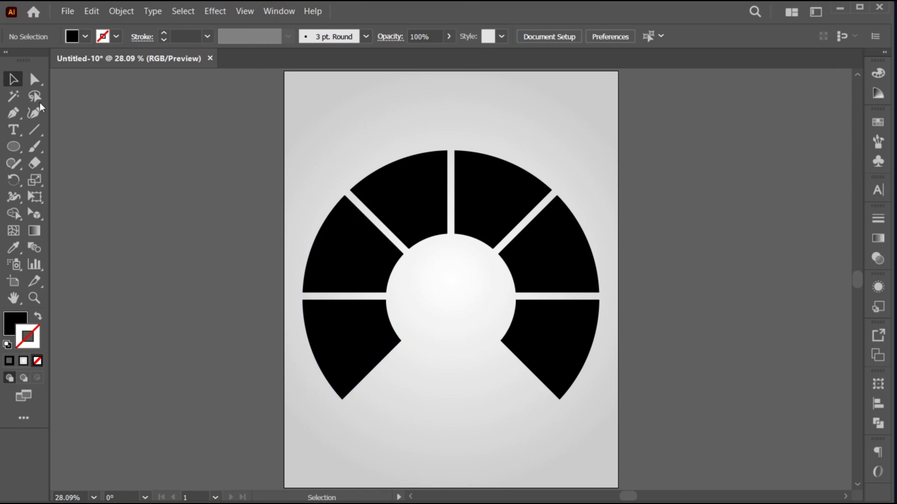
# Round the clockwise-side outer corner of all six remaining segments together, then deselect them
pyautogui.click(34, 79)
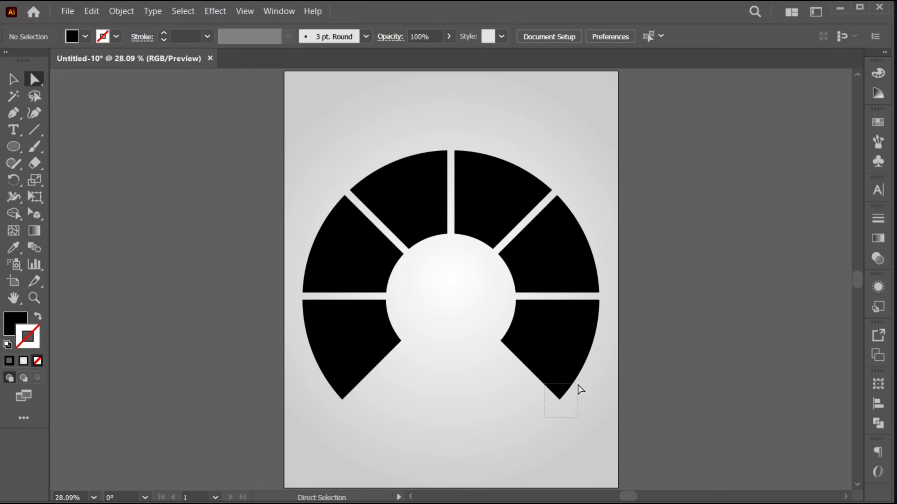
pyautogui.moveTo(578, 385); pyautogui.dragTo(579, 384)
pyautogui.moveTo(599, 288); pyautogui.dragTo(587, 281)
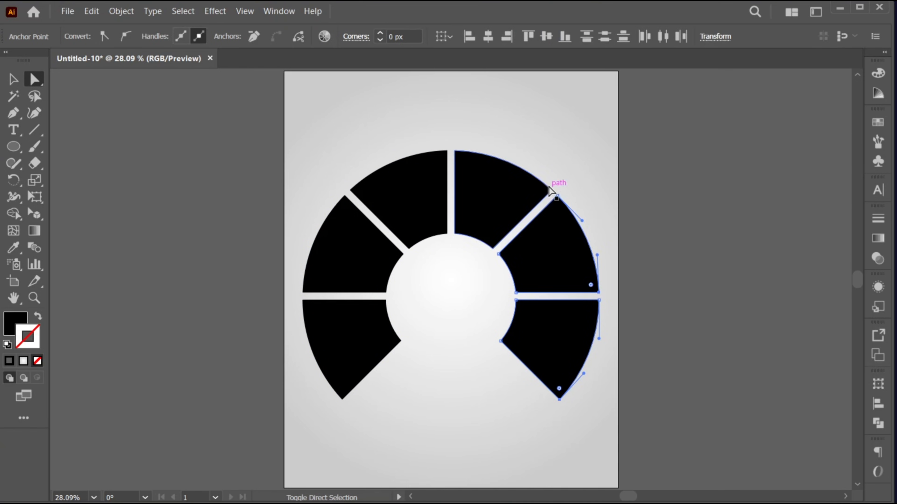
pyautogui.moveTo(558, 185); pyautogui.dragTo(546, 195)
pyautogui.moveTo(457, 164); pyautogui.dragTo(444, 149)
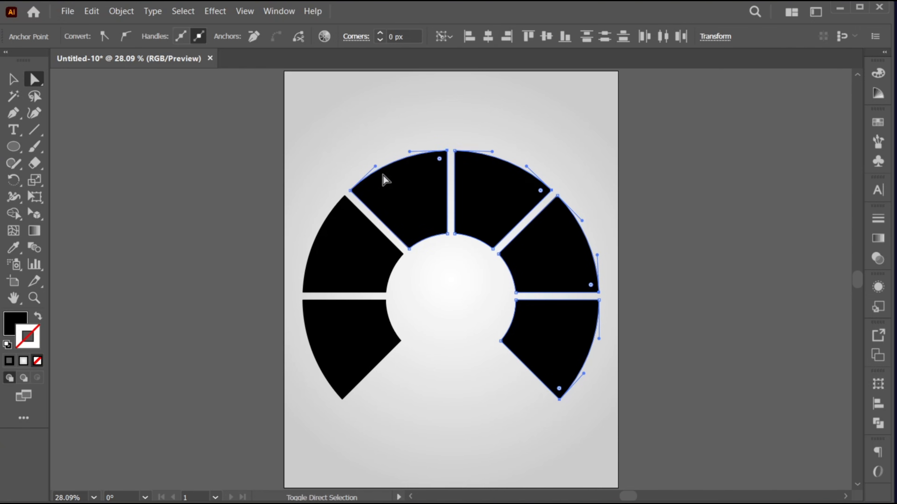
pyautogui.moveTo(292, 319); pyautogui.dragTo(305, 297)
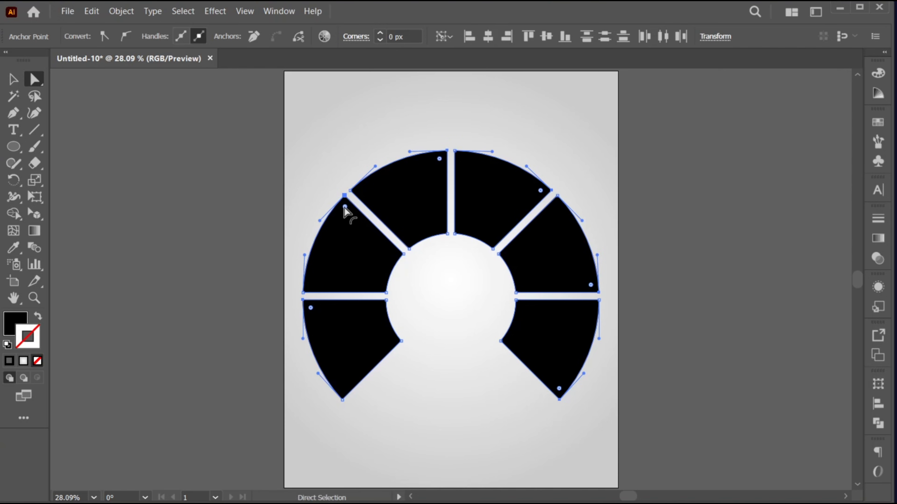
pyautogui.moveTo(344, 207); pyautogui.dragTo(354, 235)
pyautogui.press('v')
pyautogui.click(488, 395)
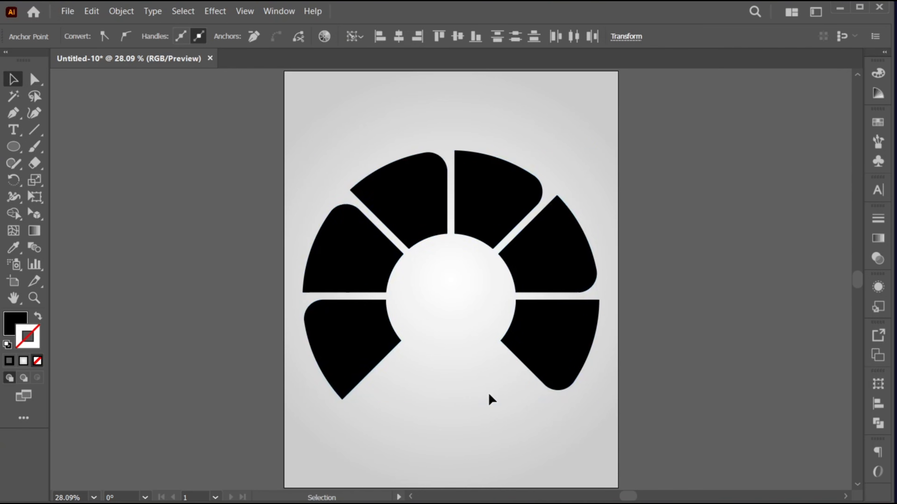
# Place the young-woman-standing-temple-gates photo as a small image and move it over the upper-right segment beside the ring's vertical gap
pyautogui.click(68, 14)
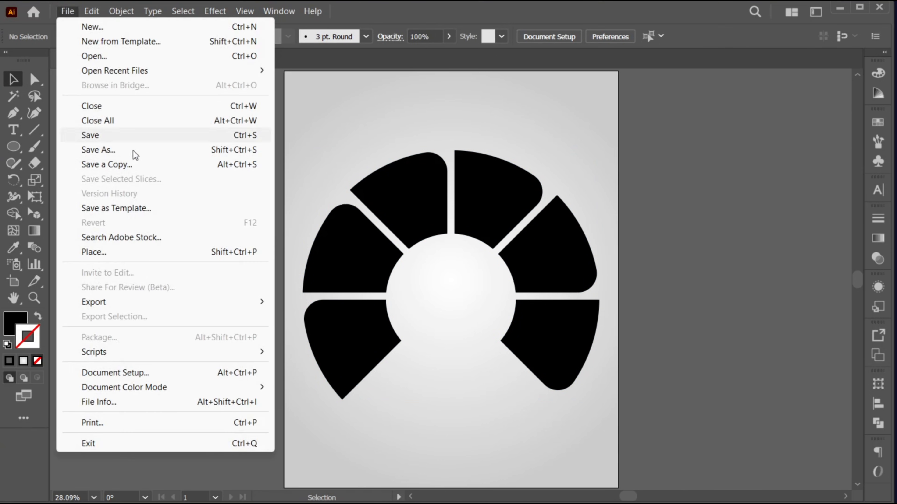
pyautogui.click(150, 252)
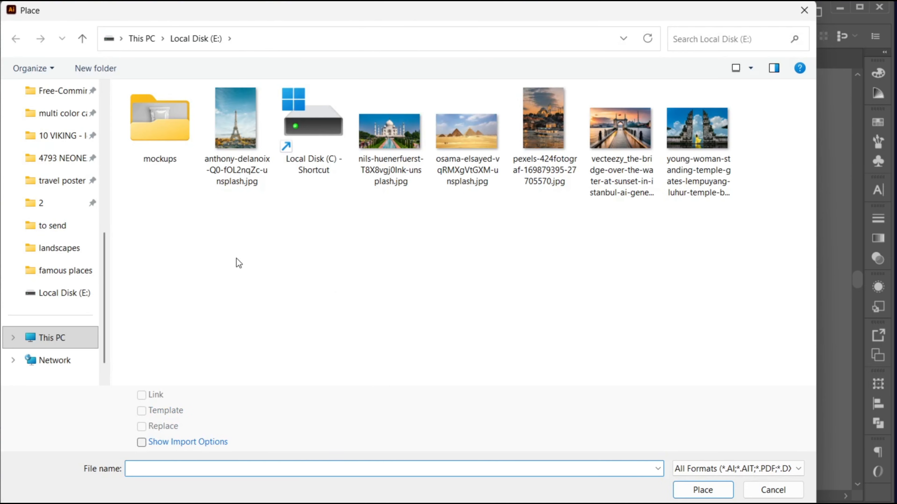
pyautogui.click(665, 165)
pyautogui.click(720, 487)
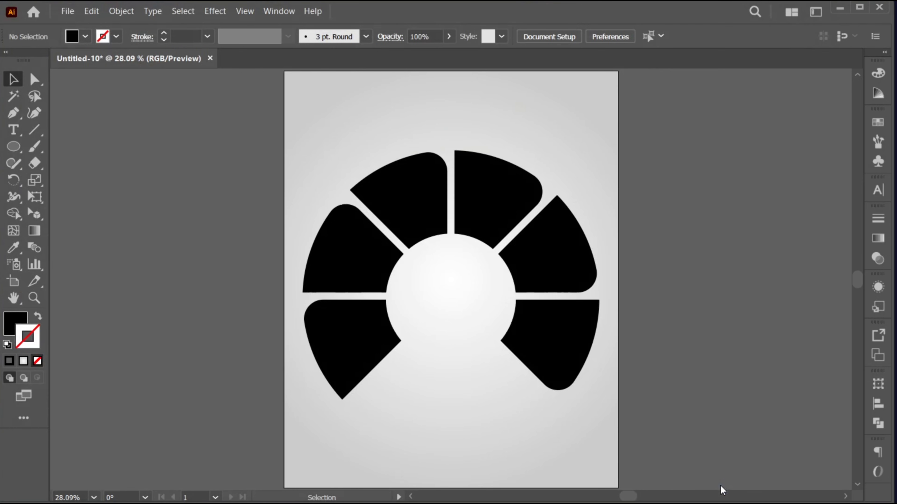
pyautogui.moveTo(423, 244); pyautogui.dragTo(518, 372)
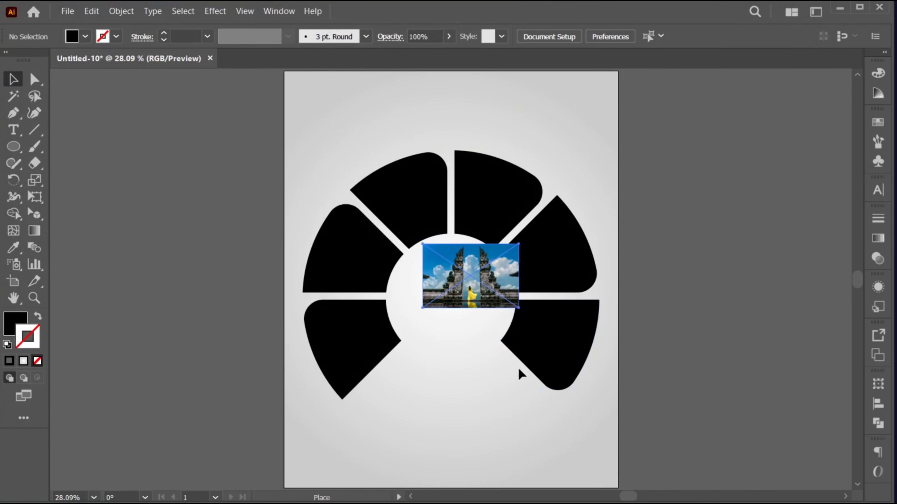
pyautogui.moveTo(472, 277); pyautogui.dragTo(481, 214)
# Bring the segment under the temple photo to the front and use it as a clipping mask for the photo
pyautogui.press('z')
pyautogui.moveTo(497, 179); pyautogui.dragTo(565, 208)
pyautogui.press('v')
pyautogui.click(511, 177)
pyautogui.rightClick(410, 92)
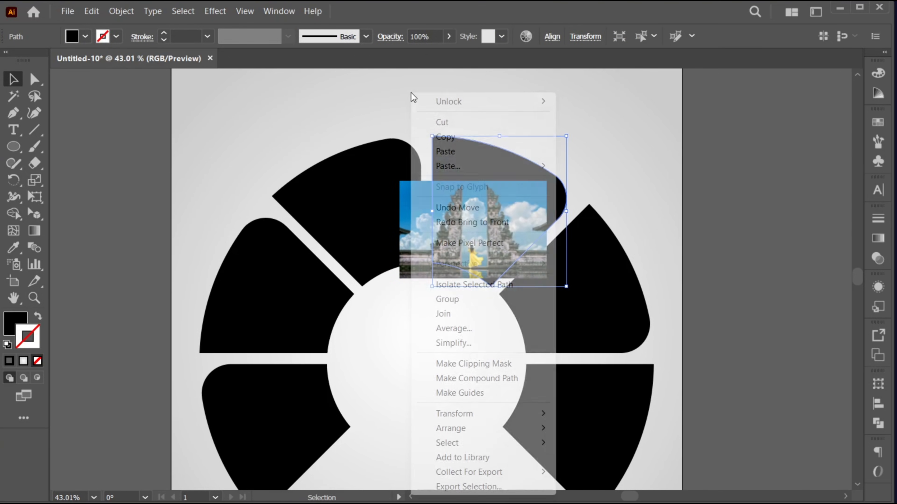
pyautogui.moveTo(512, 428)
pyautogui.click(586, 430)
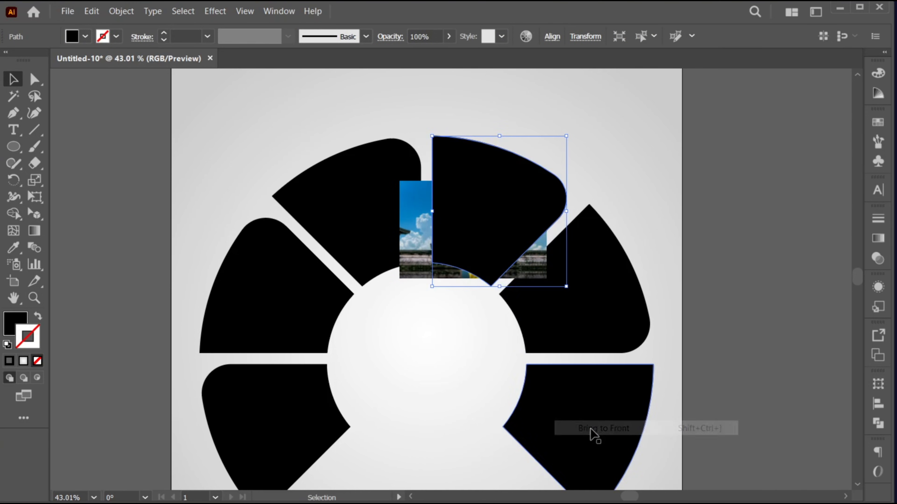
pyautogui.keyDown('shift'); pyautogui.click(406, 196); pyautogui.keyUp('shift')
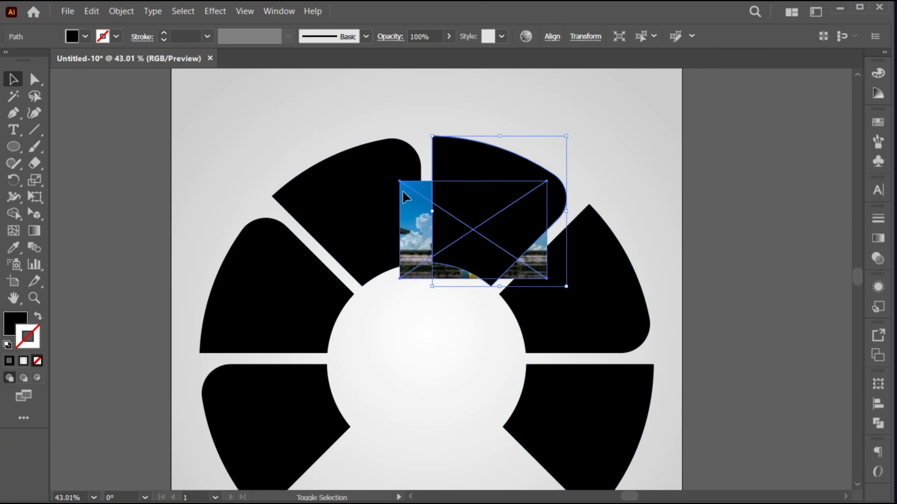
pyautogui.rightClick(441, 144)
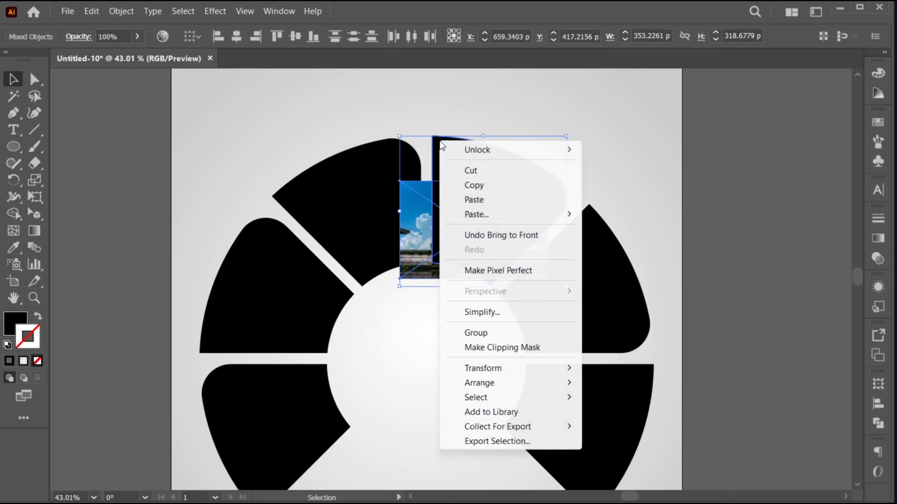
pyautogui.click(538, 351)
# Enlarge and reposition the temple photo inside its clip group to fill the whole segment, then exit isolation mode
pyautogui.doubleClick(524, 223)
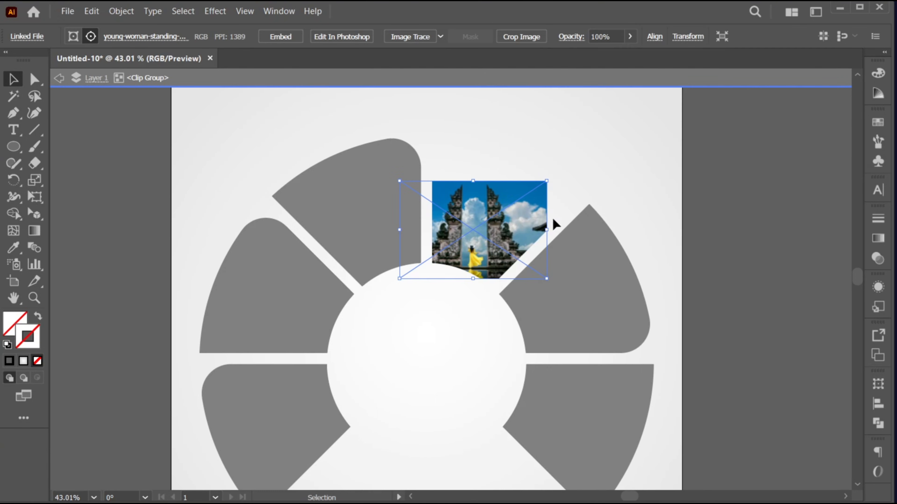
pyautogui.moveTo(548, 231); pyautogui.dragTo(581, 239)
pyautogui.moveTo(526, 228); pyautogui.dragTo(526, 215)
pyautogui.moveTo(586, 217); pyautogui.dragTo(601, 216)
pyautogui.moveTo(528, 224); pyautogui.dragTo(544, 220)
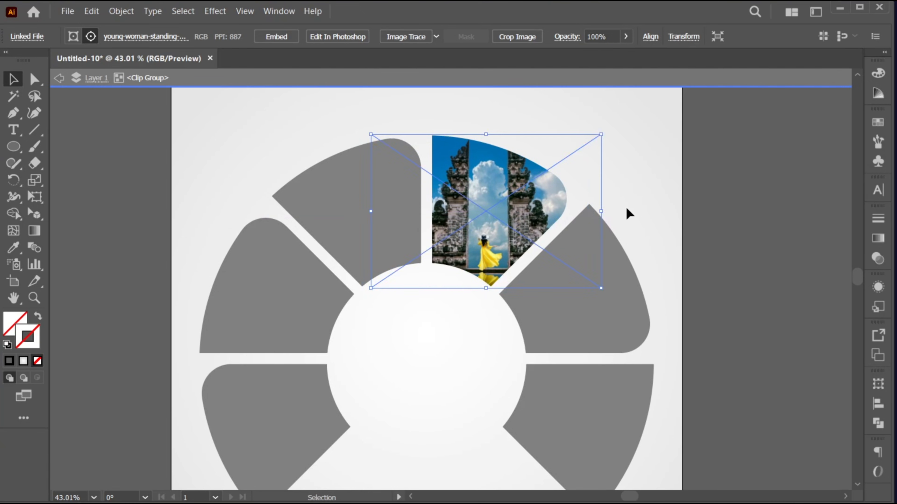
pyautogui.doubleClick(626, 207)
pyautogui.hotkey('ctrl', 'space')
pyautogui.moveTo(571, 331); pyautogui.dragTo(538, 309)
pyautogui.scroll(-1, 539, 314)
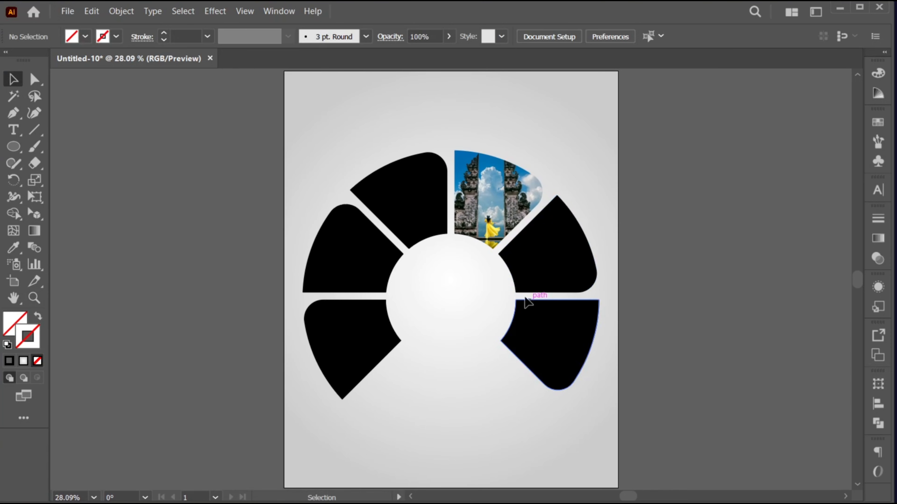
# Place vecteezy_the-bridge-over-the-water-at-sunset-in-istanbul-ai-generated_32296959.jpg over the black segment just left of the temple photo
pyautogui.click(70, 14)
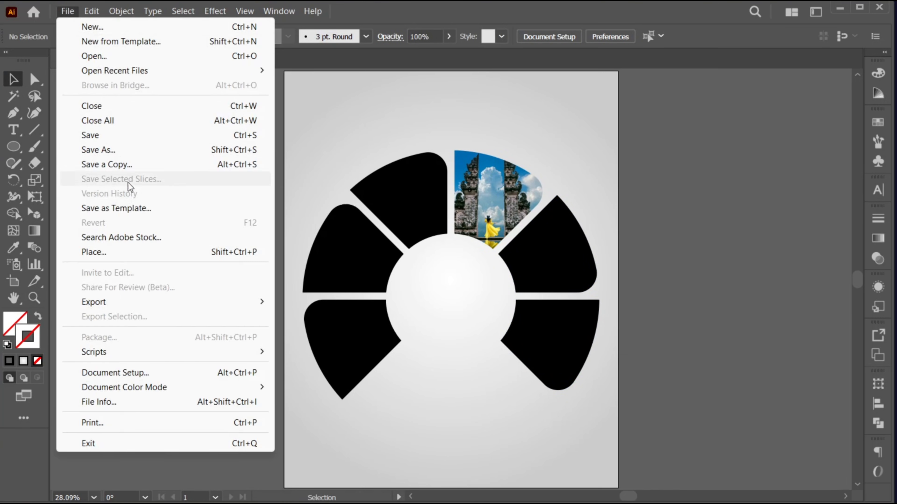
pyautogui.click(145, 248)
pyautogui.click(620, 129)
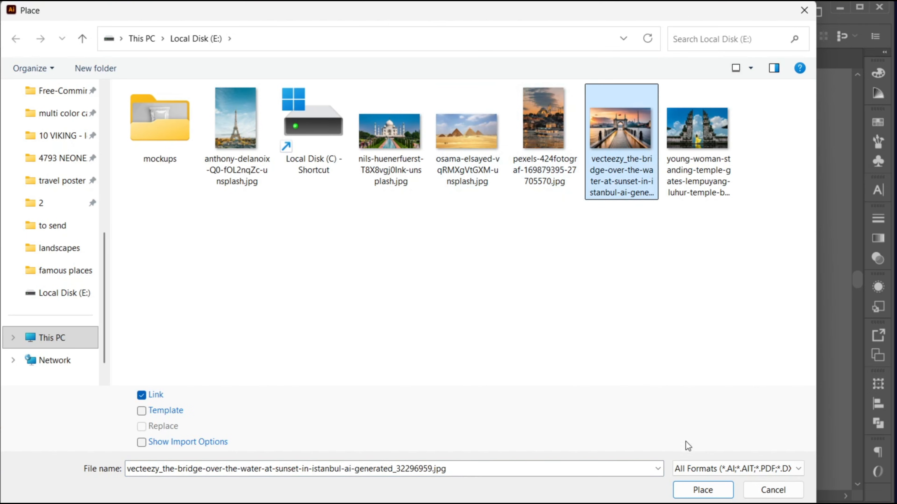
pyautogui.click(697, 490)
pyautogui.moveTo(386, 195); pyautogui.dragTo(455, 281)
pyautogui.moveTo(457, 217); pyautogui.dragTo(461, 218)
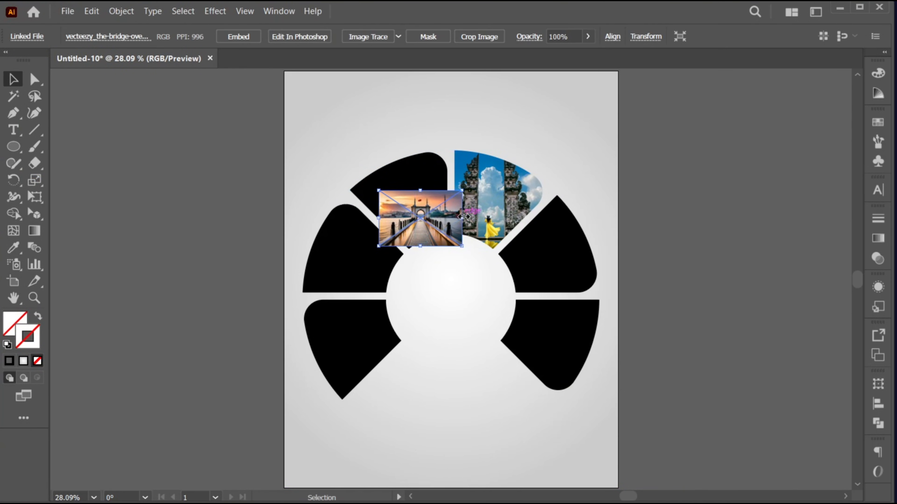
# Bring the segment under the Istanbul bridge photo to the front and use it as the photo's clipping mask
pyautogui.click(410, 182)
pyautogui.hotkey('ctrl', 'shift', ']')
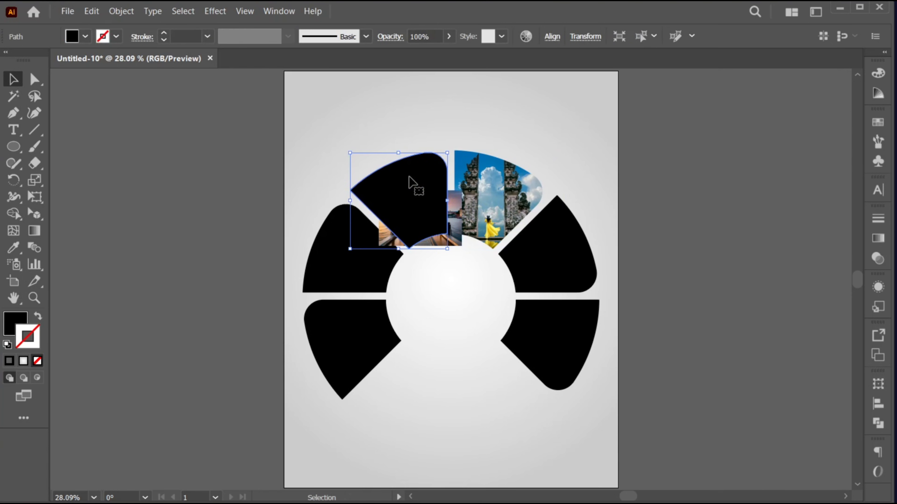
pyautogui.keyDown('shift'); pyautogui.click(434, 247); pyautogui.keyUp('shift')
pyautogui.rightClick(423, 208)
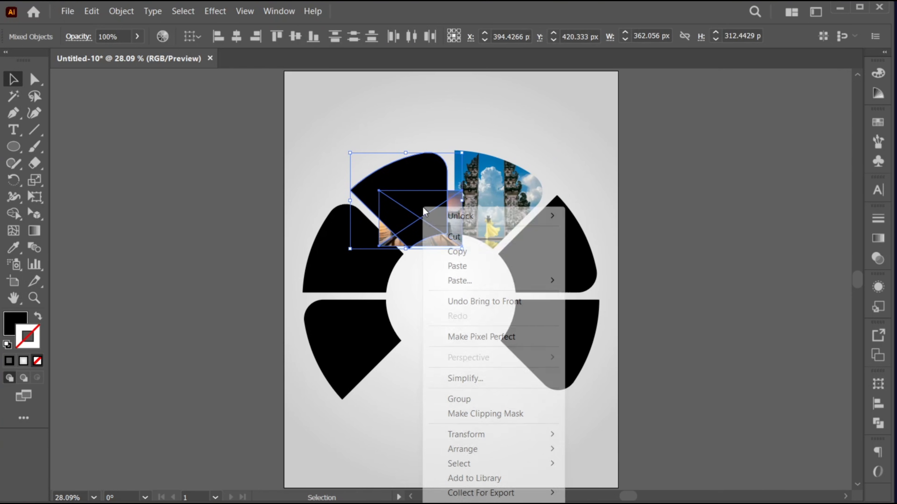
pyautogui.click(489, 413)
pyautogui.click(445, 316)
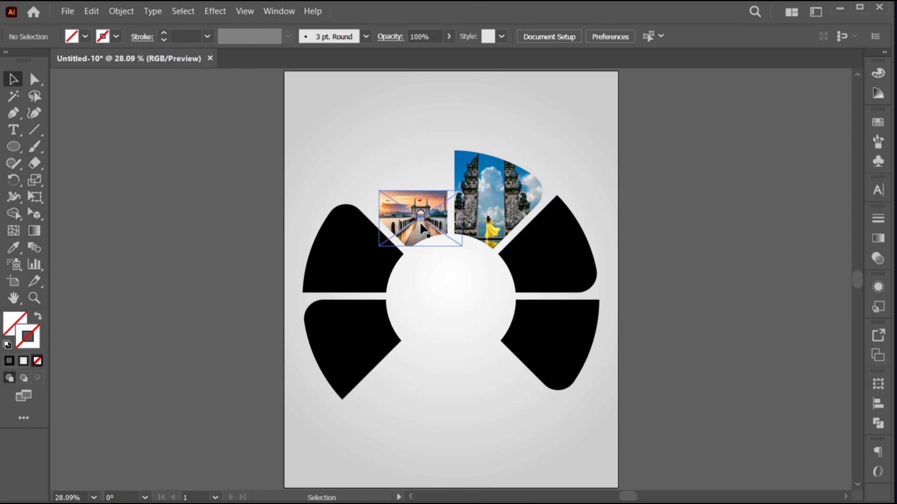
# Enlarge and reposition the bridge photo inside its clip group to fill the whole segment, and exit isolation mode
pyautogui.doubleClick(420, 222)
pyautogui.moveTo(461, 220); pyautogui.dragTo(482, 223)
pyautogui.moveTo(420, 215); pyautogui.dragTo(408, 198)
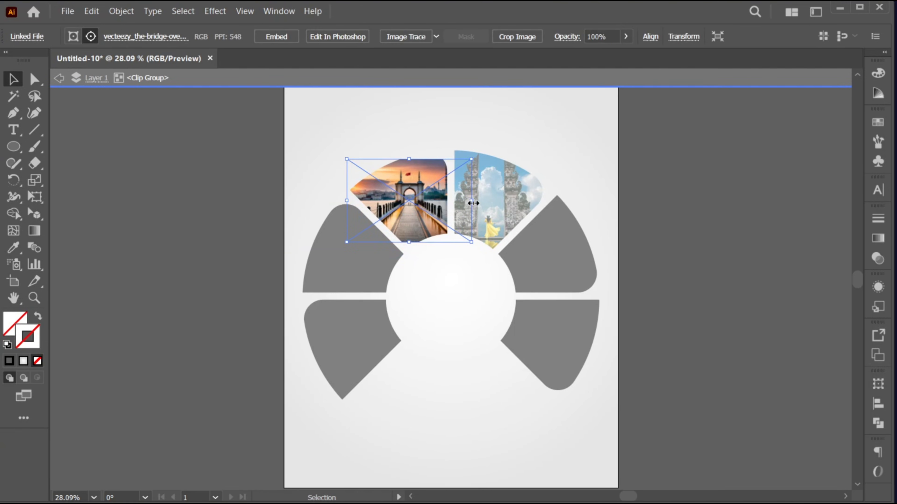
pyautogui.moveTo(474, 203); pyautogui.dragTo(488, 201)
pyautogui.moveTo(397, 200); pyautogui.dragTo(398, 204)
pyautogui.doubleClick(437, 266)
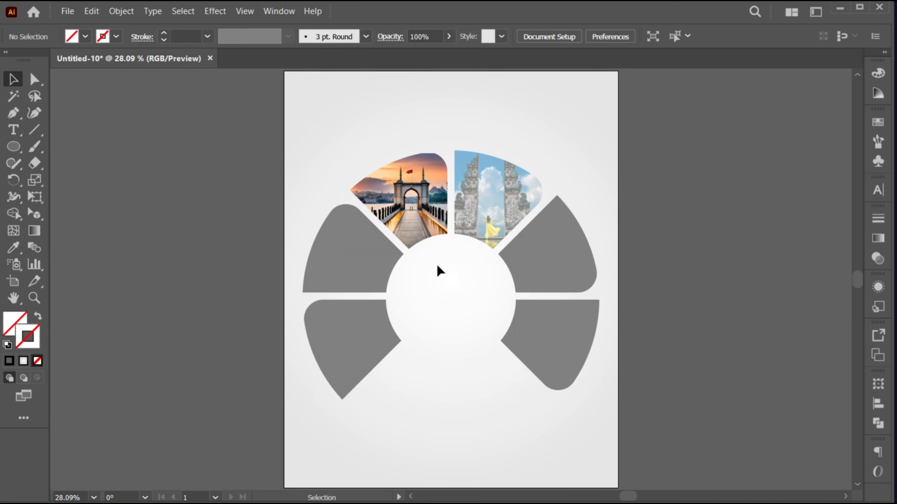
# Place the Eiffel Tower, Taj Mahal, pyramids and sunset city photos as four small linked images on the canvas
pyautogui.click(68, 11)
pyautogui.click(134, 251)
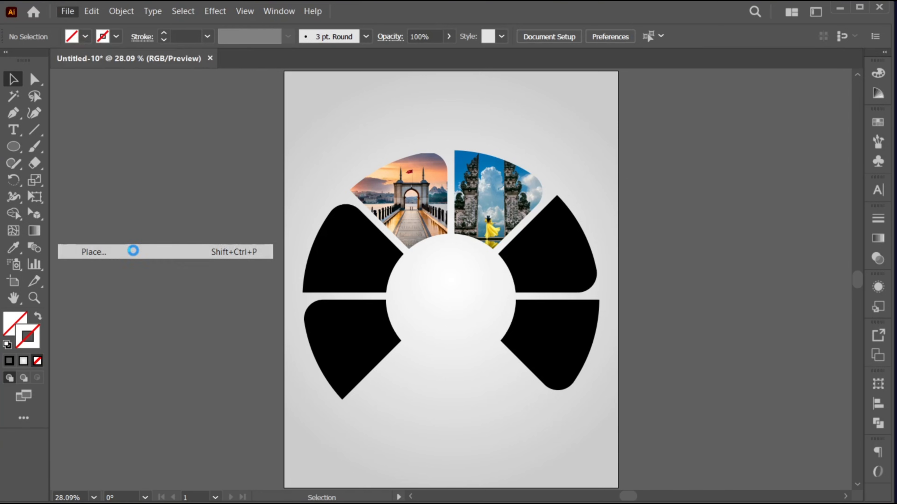
pyautogui.click(236, 134)
pyautogui.keyDown('ctrl'); pyautogui.click(390, 135); pyautogui.keyUp('ctrl')
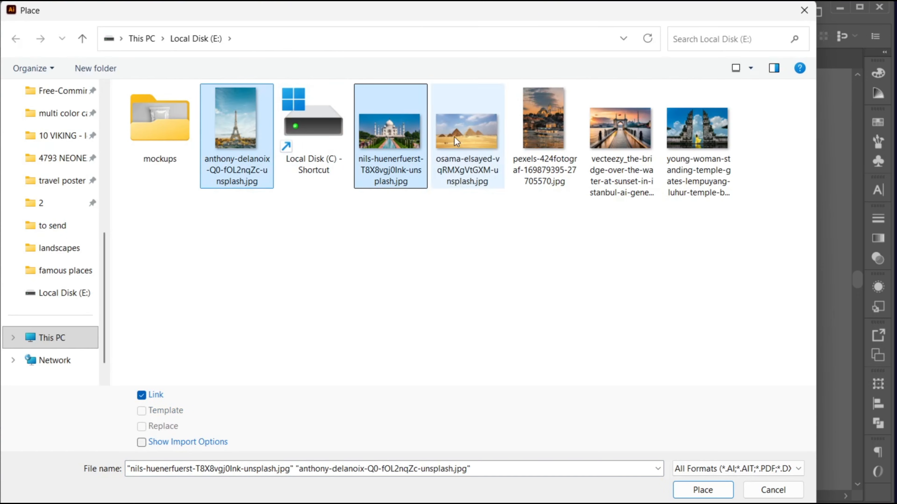
pyautogui.keyDown('ctrl'); pyautogui.click(456, 141); pyautogui.keyUp('ctrl')
pyautogui.keyDown('ctrl'); pyautogui.click(544, 134); pyautogui.keyUp('ctrl')
pyautogui.click(683, 490)
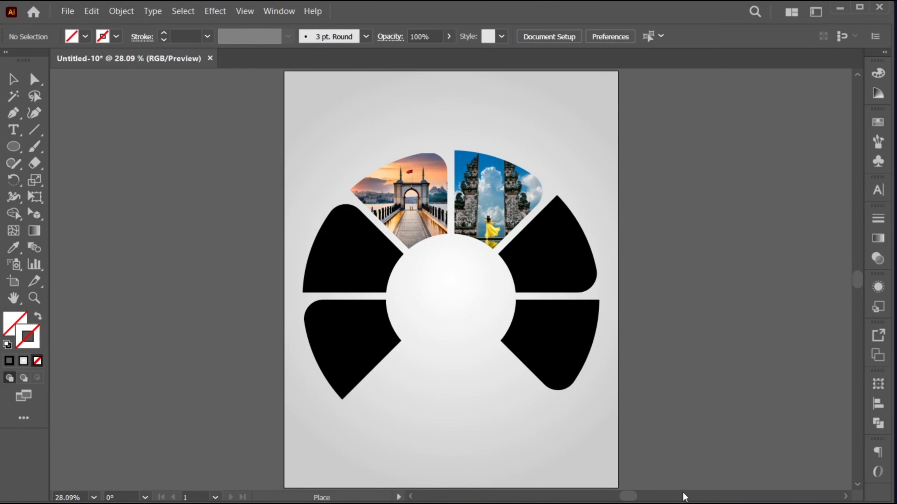
pyautogui.moveTo(394, 251); pyautogui.dragTo(477, 376)
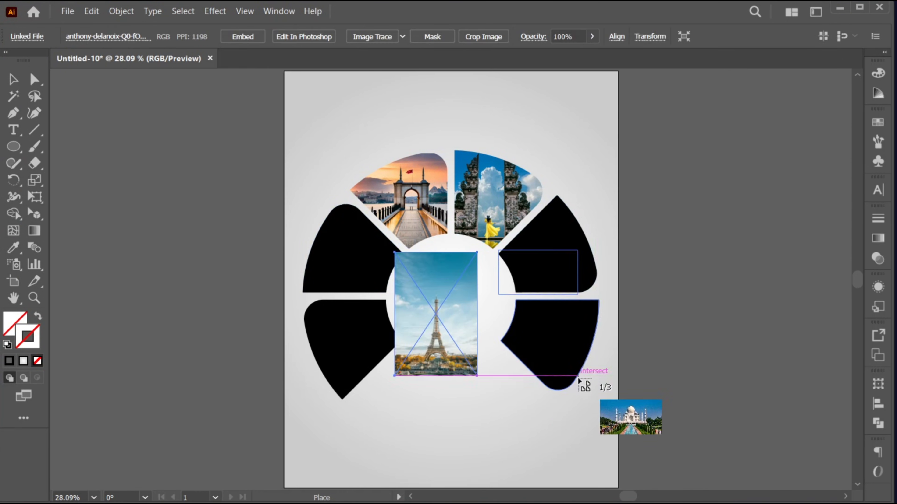
pyautogui.moveTo(579, 379); pyautogui.dragTo(577, 294)
pyautogui.moveTo(591, 251); pyautogui.dragTo(672, 298)
pyautogui.moveTo(616, 416); pyautogui.dragTo(616, 415)
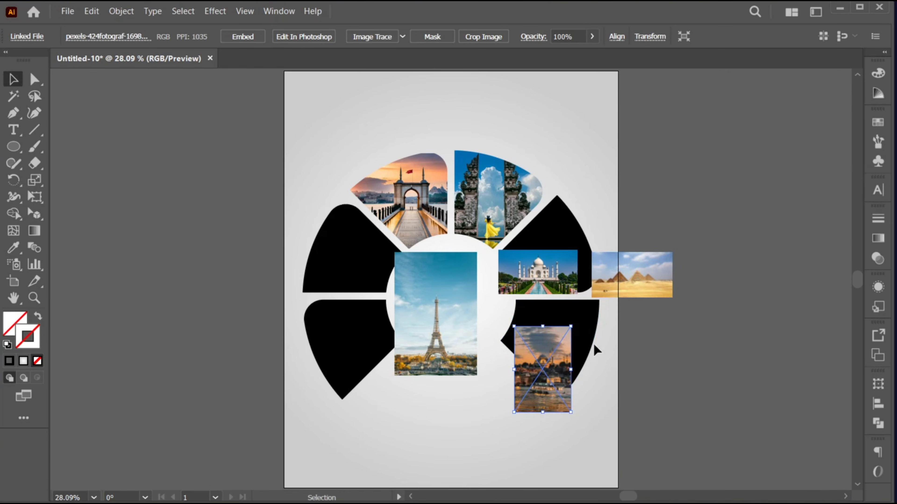
# Move the pyramids, sunset city, Eiffel Tower and Taj Mahal photos over the upper-left, lower-left, lower-right and upper-right black segments respectively
pyautogui.moveTo(632, 275); pyautogui.dragTo(344, 264)
pyautogui.moveTo(542, 378); pyautogui.dragTo(350, 364)
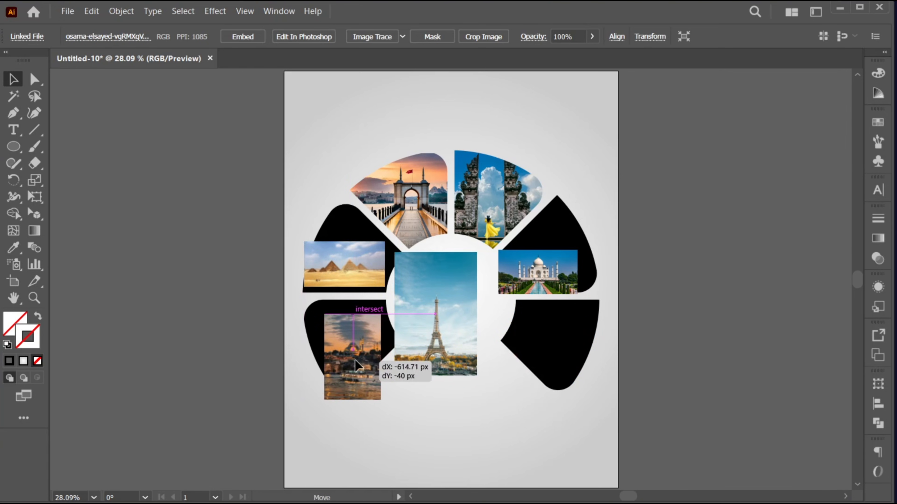
pyautogui.moveTo(458, 330); pyautogui.dragTo(574, 355)
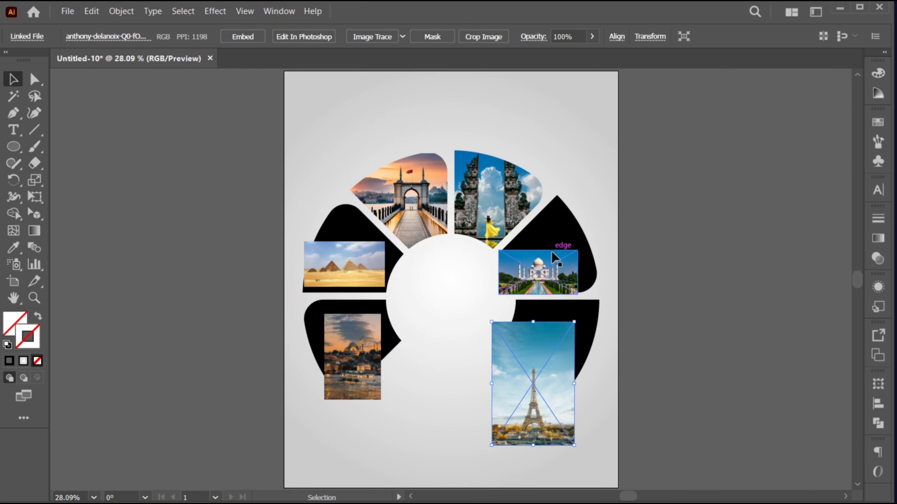
pyautogui.moveTo(549, 264); pyautogui.dragTo(554, 241)
pyautogui.click(438, 311)
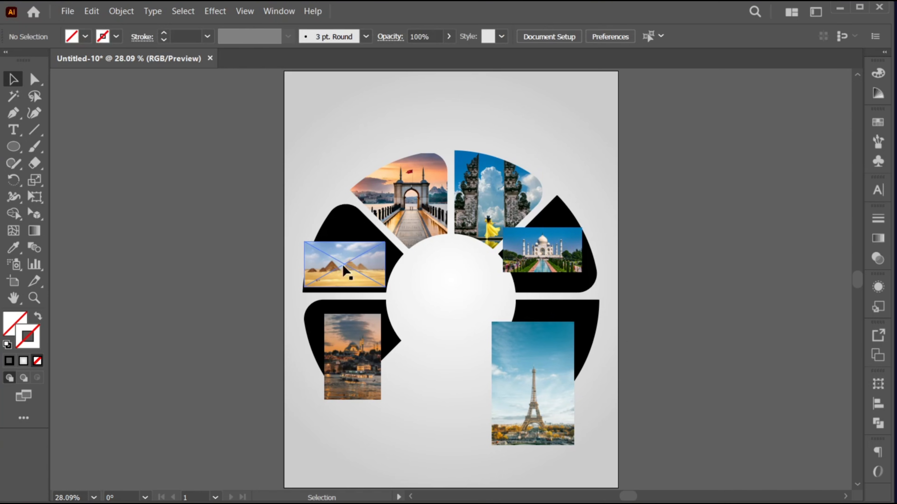
# Bring the four remaining black ring segments to the front, above the placed photos
pyautogui.click(339, 234)
pyautogui.keyDown('shift'); pyautogui.click(383, 316); pyautogui.keyUp('shift')
pyautogui.keyDown('shift'); pyautogui.click(546, 310); pyautogui.keyUp('shift')
pyautogui.keyDown('shift'); pyautogui.click(555, 282); pyautogui.keyUp('shift')
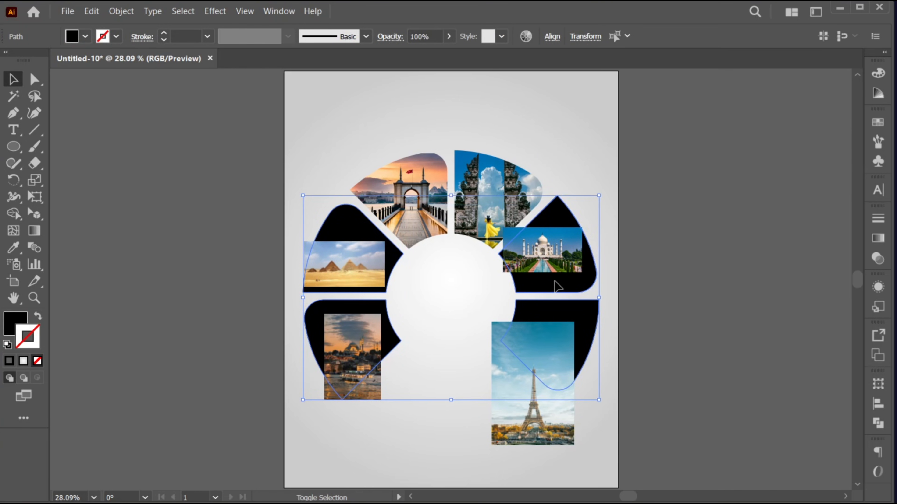
pyautogui.rightClick(389, 131)
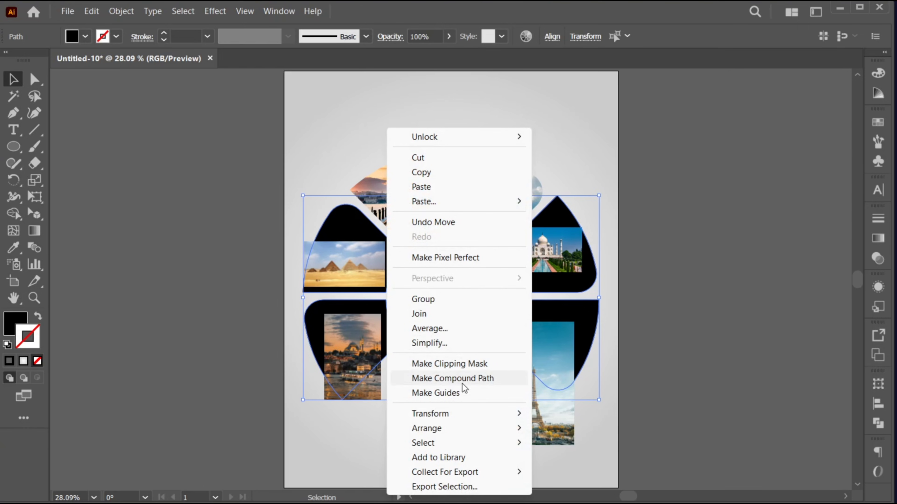
pyautogui.moveTo(472, 429)
pyautogui.click(562, 430)
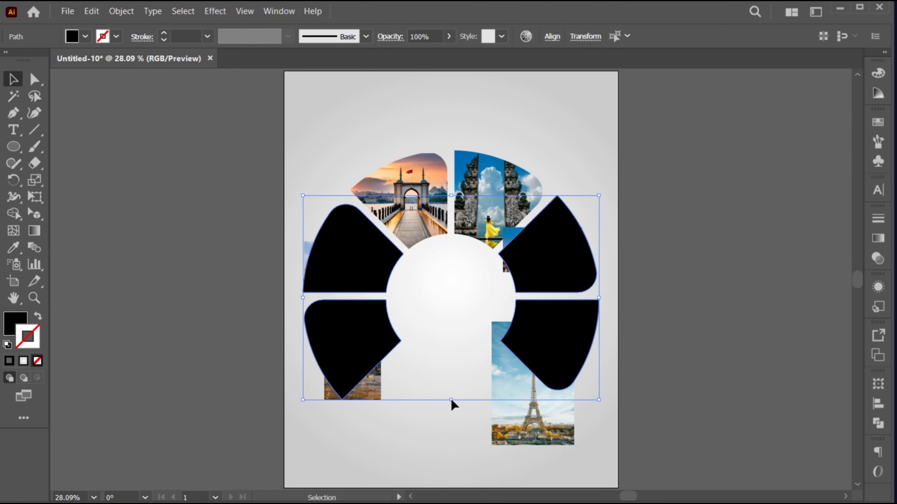
# Use the black segment over the pyramids photo as a clipping mask for that photo
pyautogui.click(322, 254)
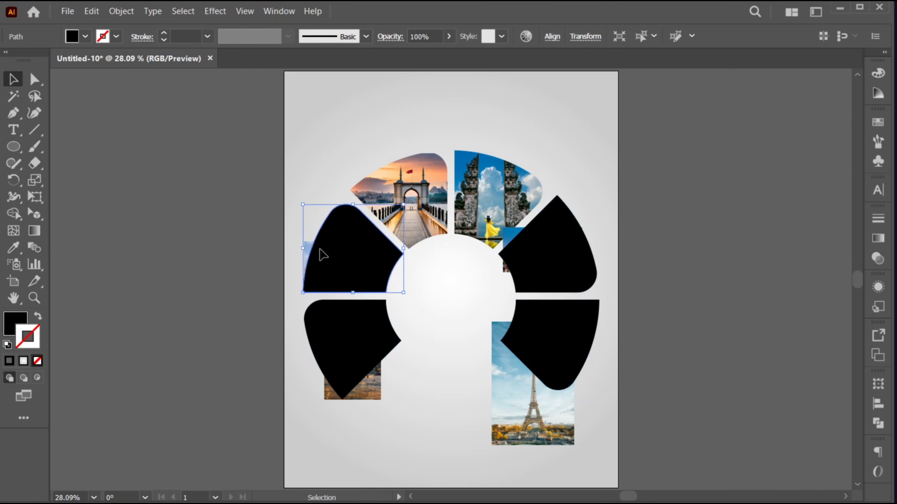
pyautogui.keyDown('shift'); pyautogui.click(309, 249); pyautogui.keyUp('shift')
pyautogui.rightClick(340, 212)
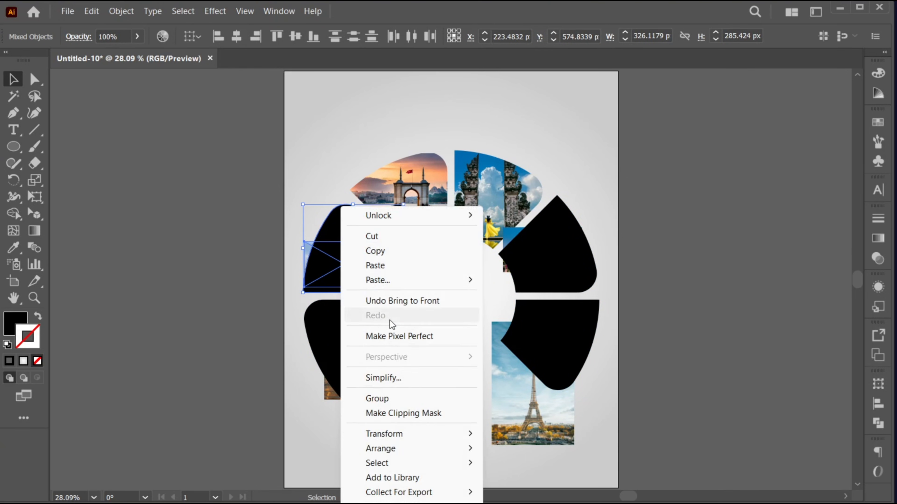
pyautogui.click(406, 412)
# Enlarge and reposition the pyramids photo inside its clip group to fill the segment, and exit isolation mode
pyautogui.doubleClick(333, 250)
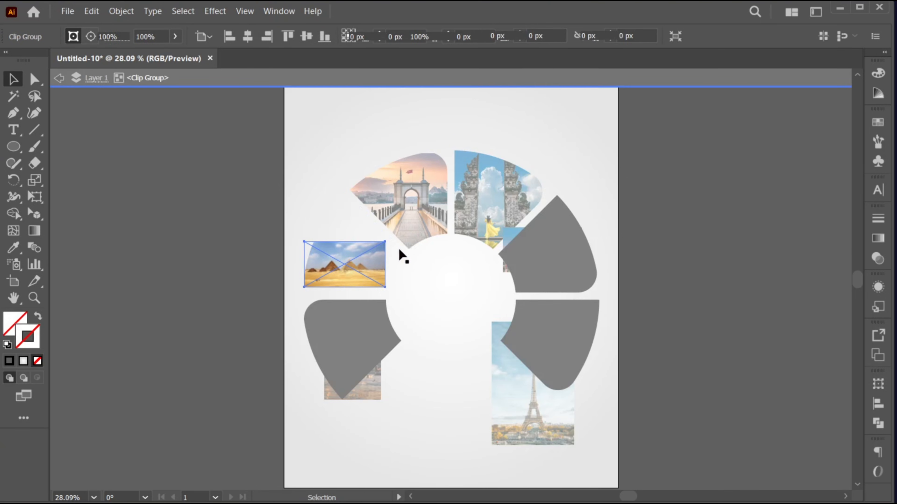
pyautogui.click(384, 263)
pyautogui.moveTo(385, 264); pyautogui.dragTo(444, 254)
pyautogui.moveTo(394, 255); pyautogui.dragTo(396, 252)
pyautogui.press('Escape')
# Mask the sunset city photo with the black lower-left ring segment covering it
pyautogui.click(364, 344)
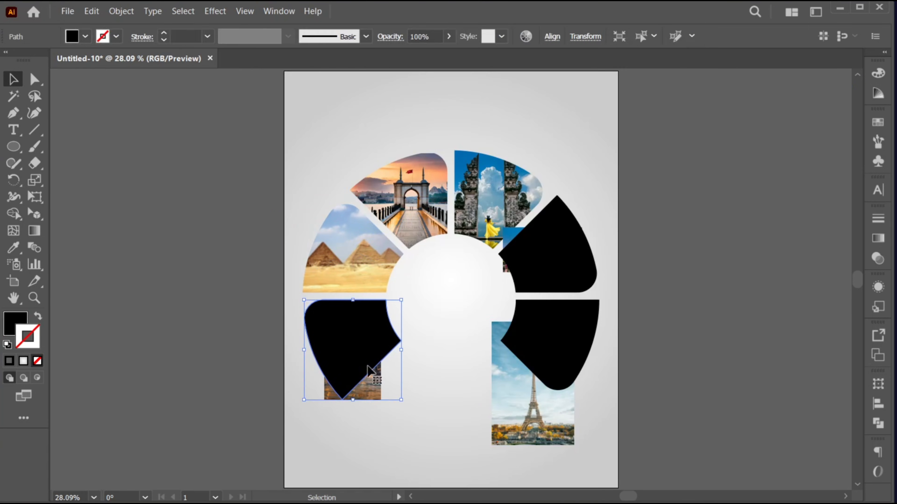
pyautogui.keyDown('shift'); pyautogui.click(374, 394); pyautogui.keyUp('shift')
pyautogui.rightClick(370, 315)
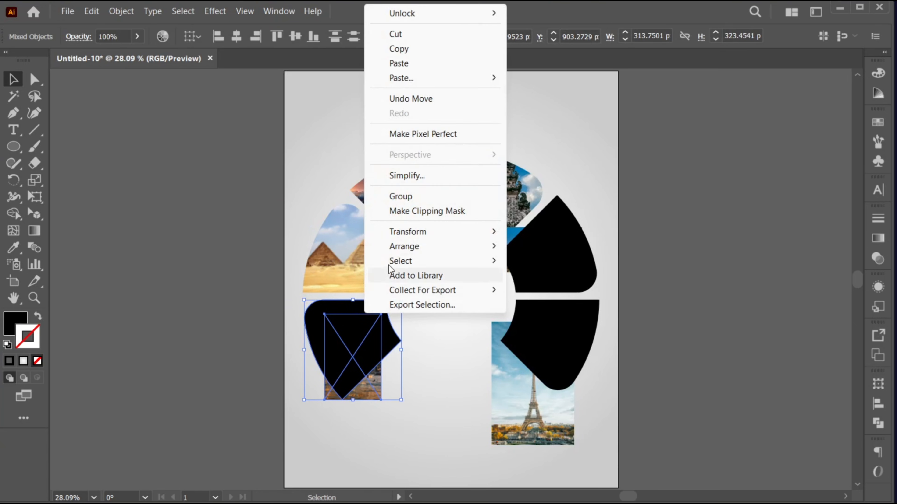
pyautogui.click(417, 211)
# Enlarge the sunset city photo inside its clip group until it fills the segment, and exit isolation mode
pyautogui.doubleClick(360, 325)
pyautogui.click(361, 326)
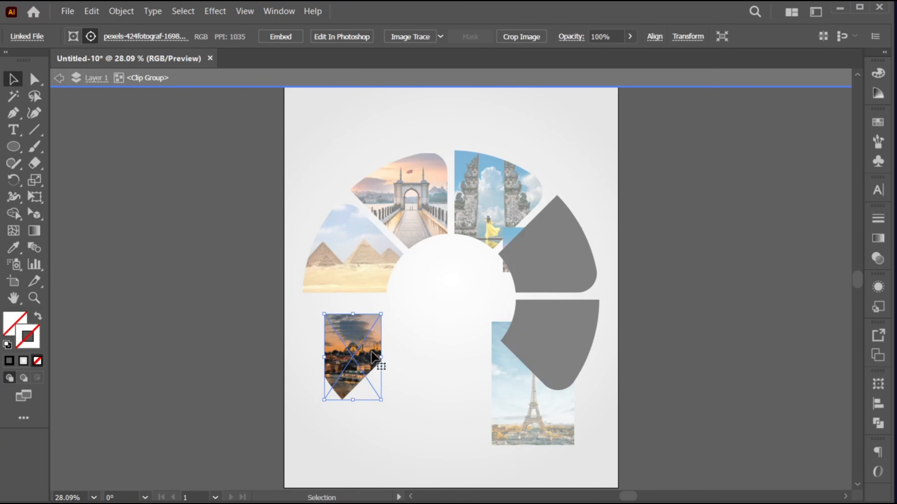
pyautogui.moveTo(380, 357)
pyautogui.mouseDown()
pyautogui.moveTo(403, 358)
pyautogui.moveTo(372, 343)
pyautogui.mouseUp()
pyautogui.doubleClick(449, 371)
# Move the Eiffel Tower photo up behind the black lower-right segment and clip the photo with that segment
pyautogui.click(522, 400)
pyautogui.moveTo(522, 399); pyautogui.dragTo(537, 363)
pyautogui.keyDown('shift'); pyautogui.click(546, 334); pyautogui.keyUp('shift')
pyautogui.rightClick(545, 336)
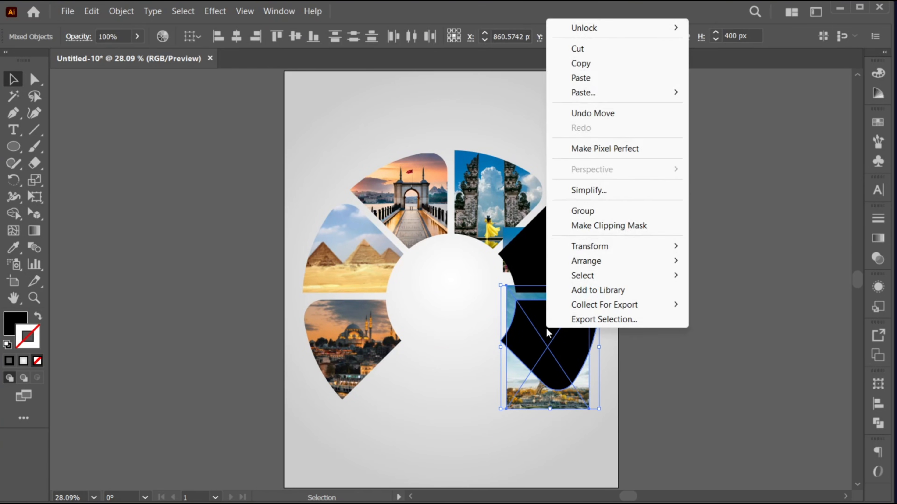
pyautogui.click(586, 226)
# Resize and reposition the Eiffel Tower photo in its clip group so the tower fits and the segment is filled, and exit isolation mode
pyautogui.doubleClick(552, 339)
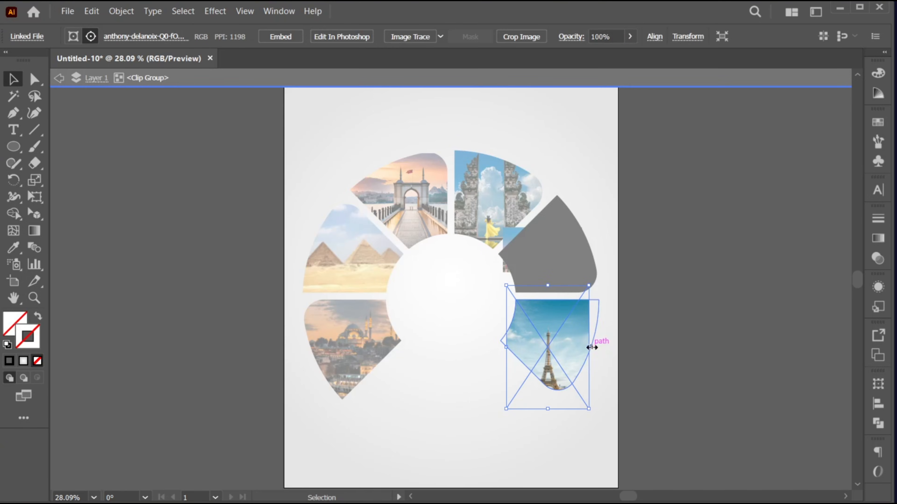
pyautogui.moveTo(592, 346); pyautogui.dragTo(571, 351)
pyautogui.moveTo(600, 395); pyautogui.dragTo(606, 399)
pyautogui.doubleClick(639, 373)
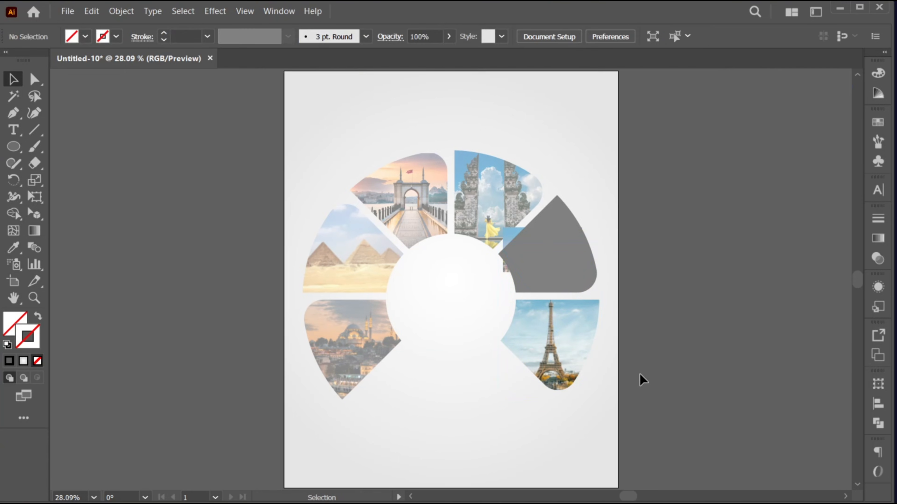
# Make a clipping mask from the last black segment and the Taj Mahal photo beneath it
pyautogui.click(516, 254)
pyautogui.keyDown('shift'); pyautogui.click(513, 244); pyautogui.keyUp('shift')
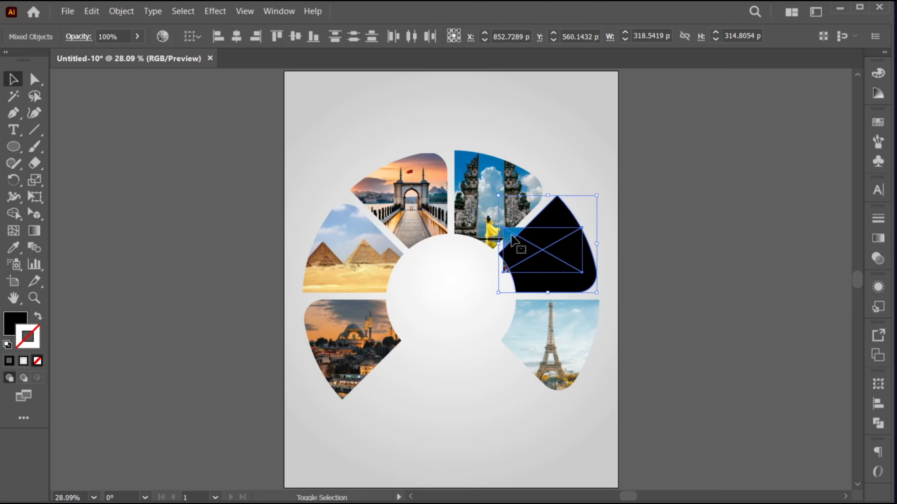
pyautogui.rightClick(513, 239)
pyautogui.click(579, 442)
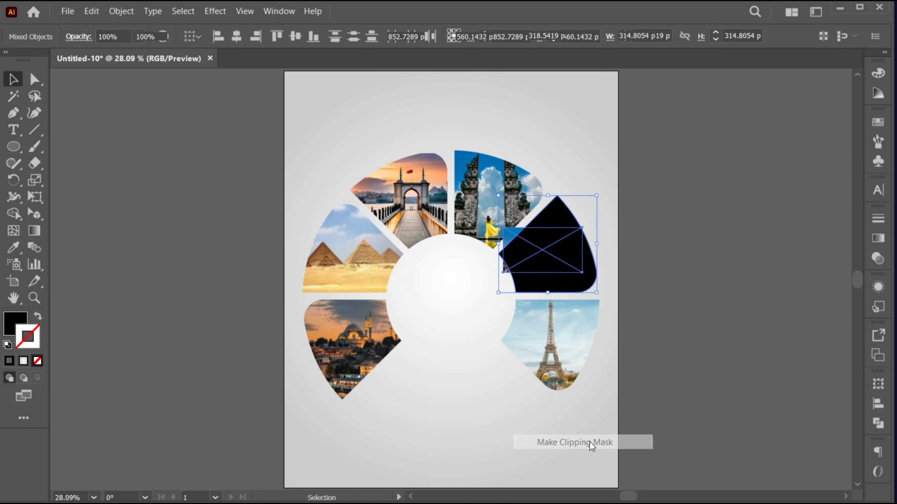
# Enlarge and reposition the Taj Mahal photo inside its clip group to fill the whole segment, and exit isolation mode
pyautogui.doubleClick(558, 263)
pyautogui.click(559, 265)
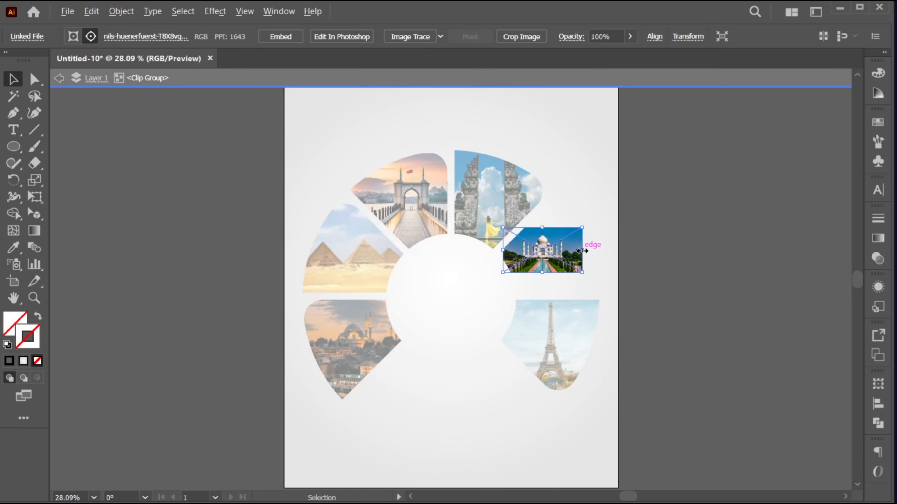
pyautogui.moveTo(583, 250); pyautogui.dragTo(626, 265)
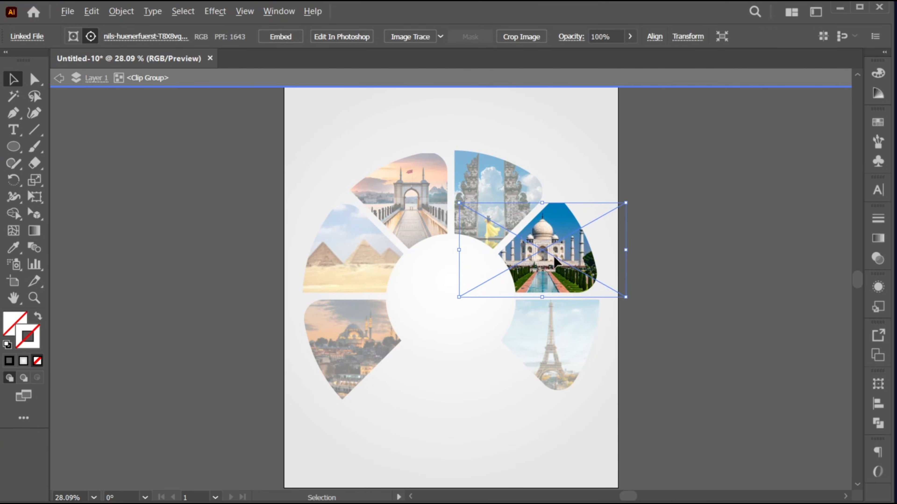
pyautogui.moveTo(555, 262); pyautogui.dragTo(567, 257)
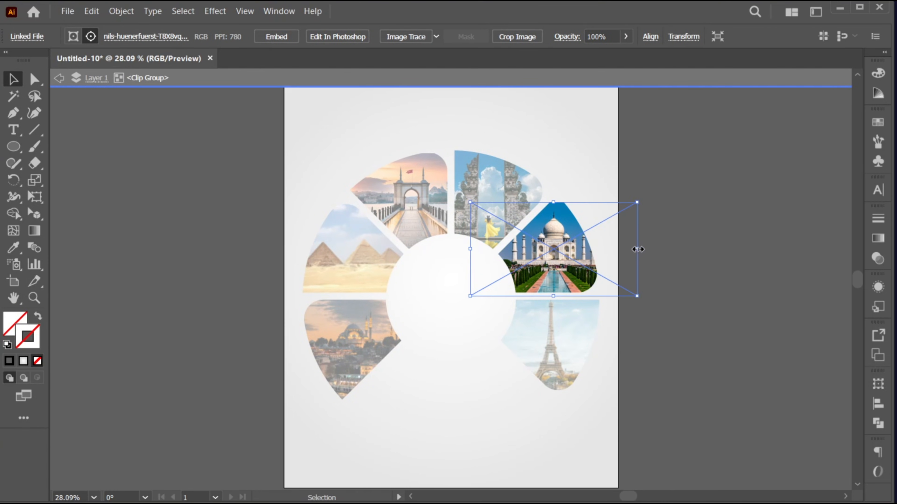
pyautogui.moveTo(638, 249); pyautogui.dragTo(646, 250)
pyautogui.moveTo(603, 250); pyautogui.dragTo(603, 247)
pyautogui.click(655, 261)
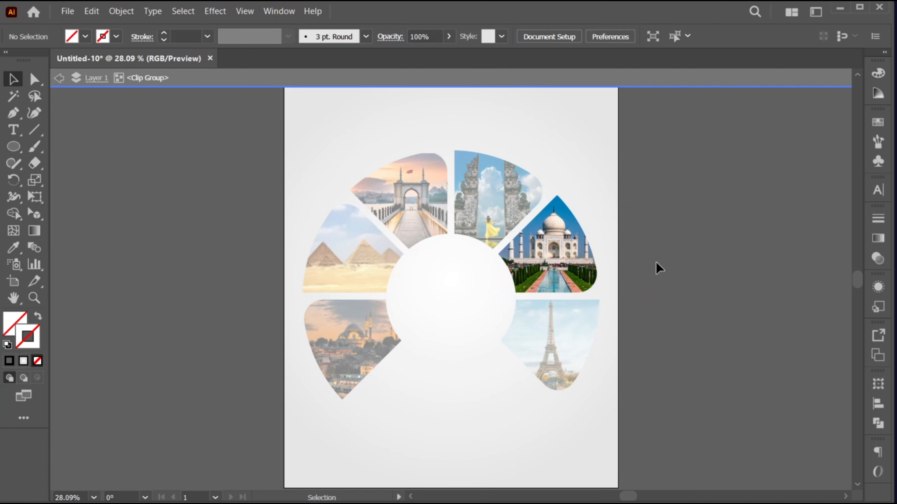
pyautogui.doubleClick(656, 261)
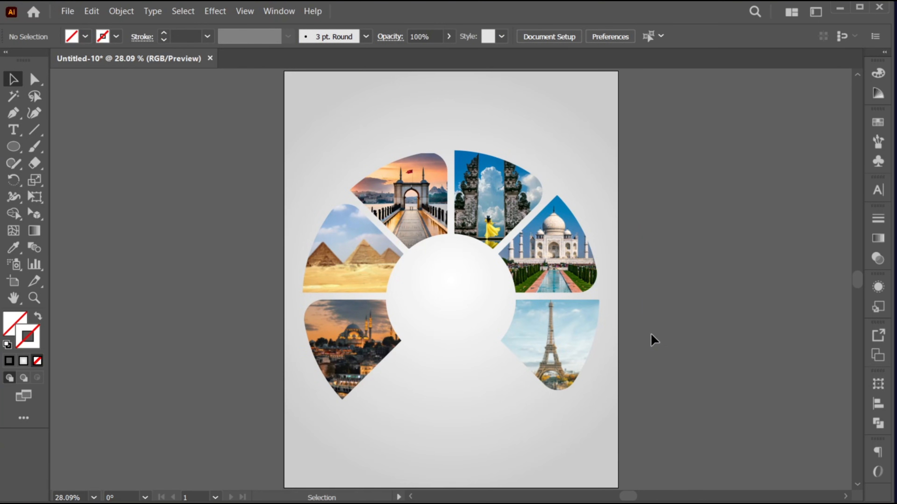
# Add the text "6" at 60 pt in the white centre circle
pyautogui.click(14, 133)
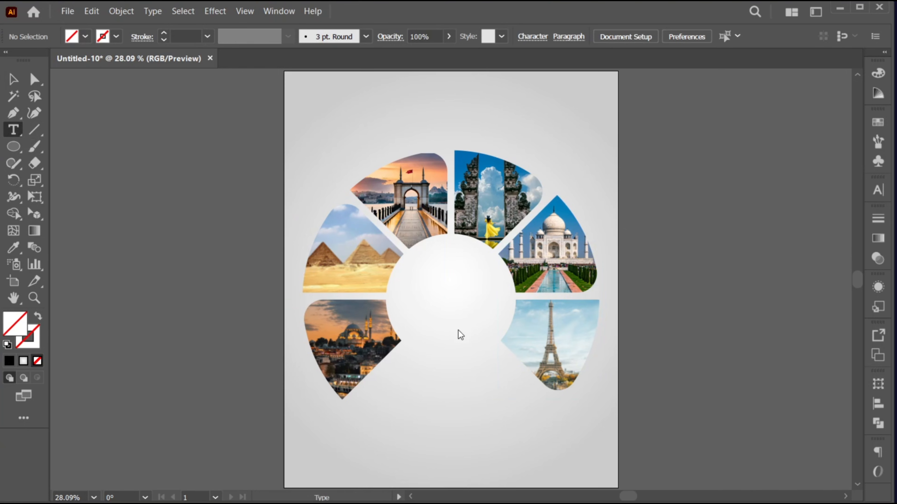
pyautogui.click(447, 305)
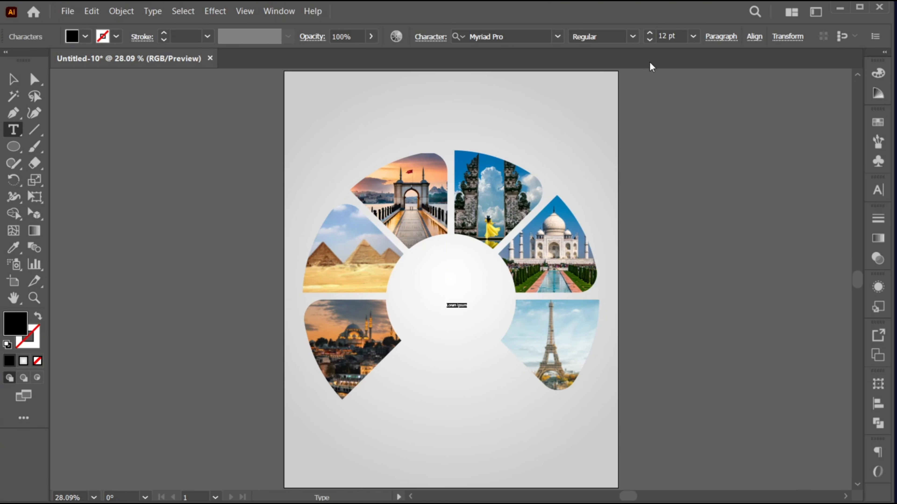
pyautogui.click(693, 36)
pyautogui.click(713, 274)
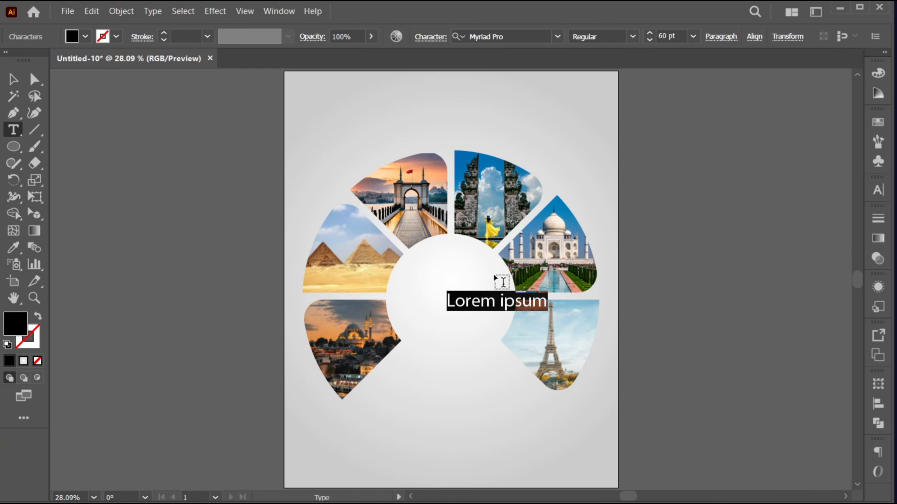
pyautogui.write('6')
# Set the font of the 6 to Gotham Bold
pyautogui.hotkey('ctrl', 'a')
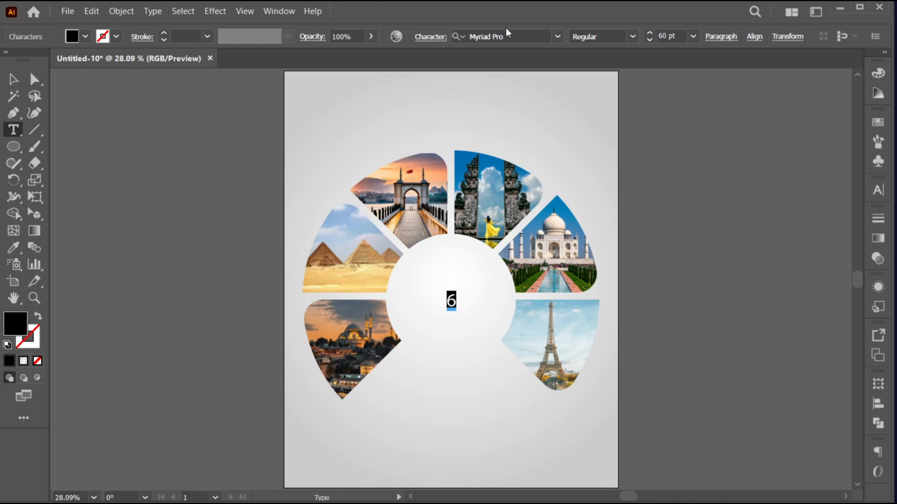
pyautogui.click(510, 35)
pyautogui.write('gotha')
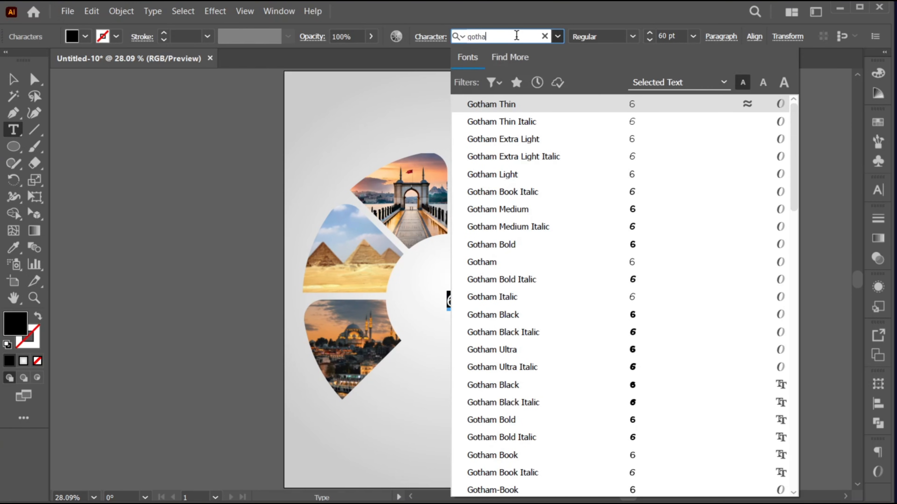
pyautogui.write('m')
pyautogui.click(552, 244)
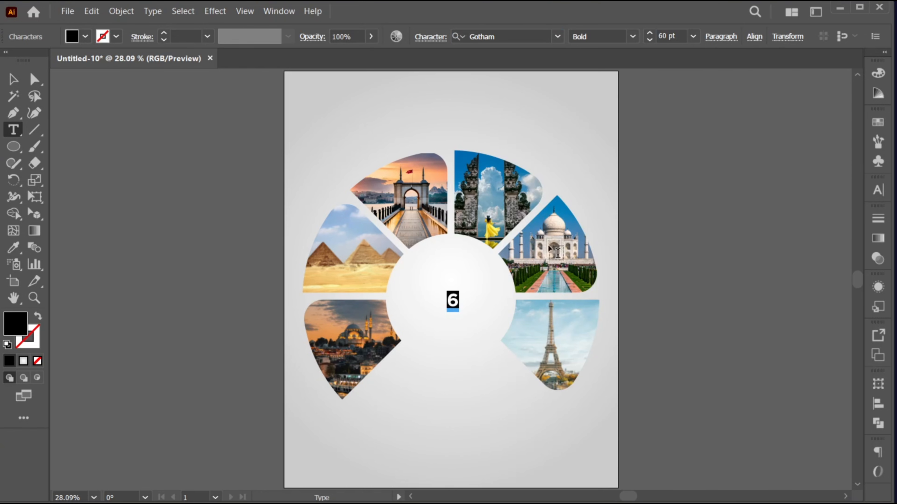
# Enlarge the 6 to about 360 pt and centre it within the white circle
pyautogui.press('Escape')
pyautogui.moveTo(462, 303); pyautogui.dragTo(495, 308)
pyautogui.moveTo(461, 271); pyautogui.dragTo(458, 273)
pyautogui.hotkey('ctrl', 'space')
pyautogui.moveTo(500, 275); pyautogui.dragTo(539, 281)
# Fill the 6 with the blue sampled from the temple photo's sky, darkened to #04659B
pyautogui.click(13, 248)
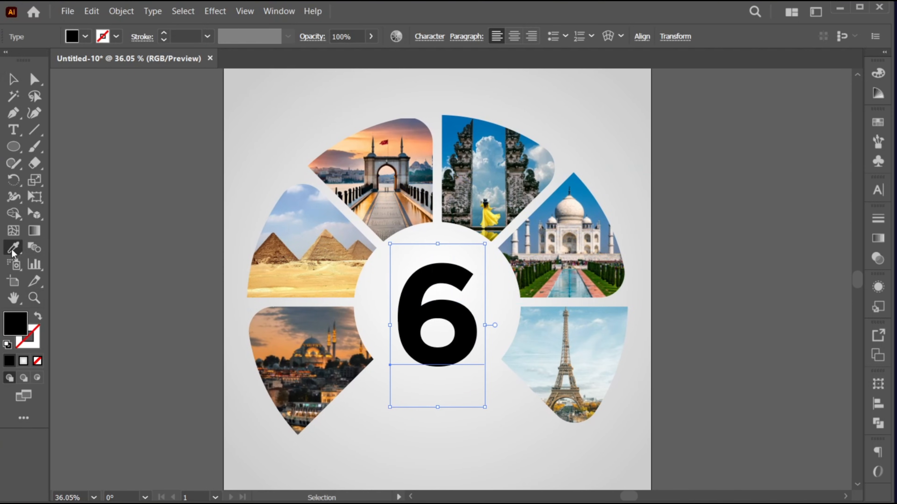
pyautogui.click(449, 125)
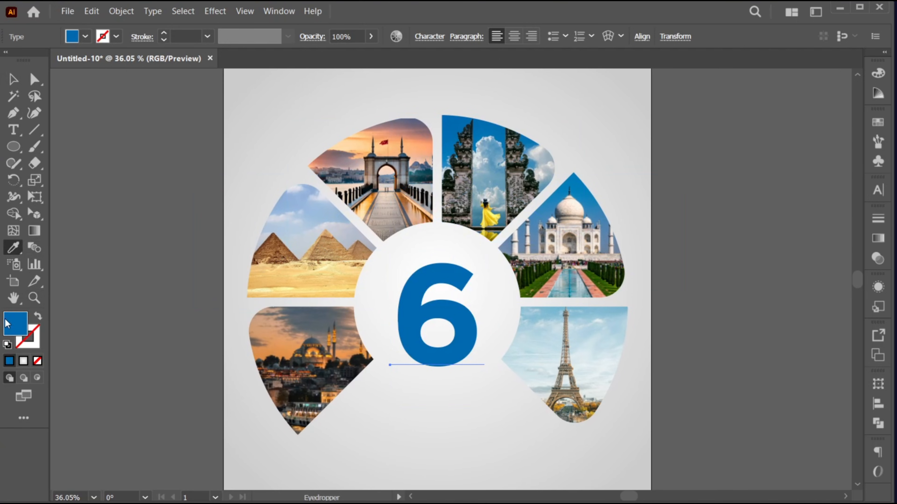
pyautogui.doubleClick(13, 323)
pyautogui.click(647, 162)
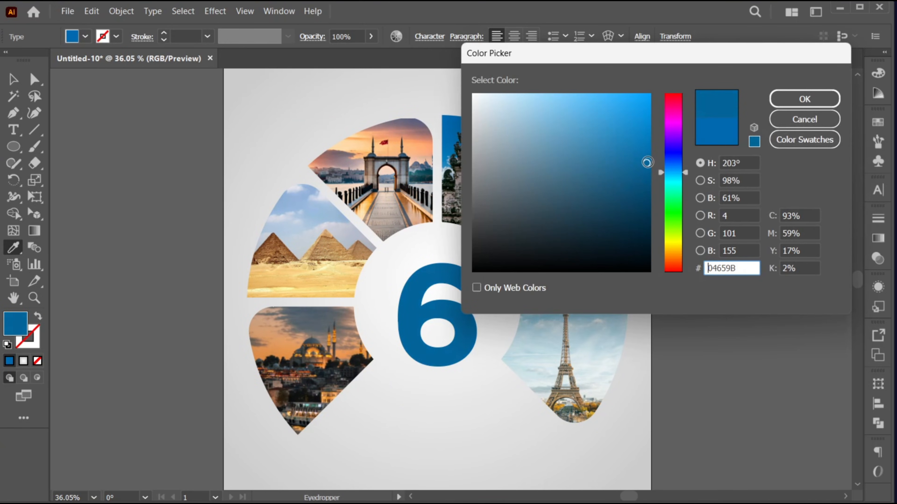
pyautogui.click(798, 98)
pyautogui.press('v')
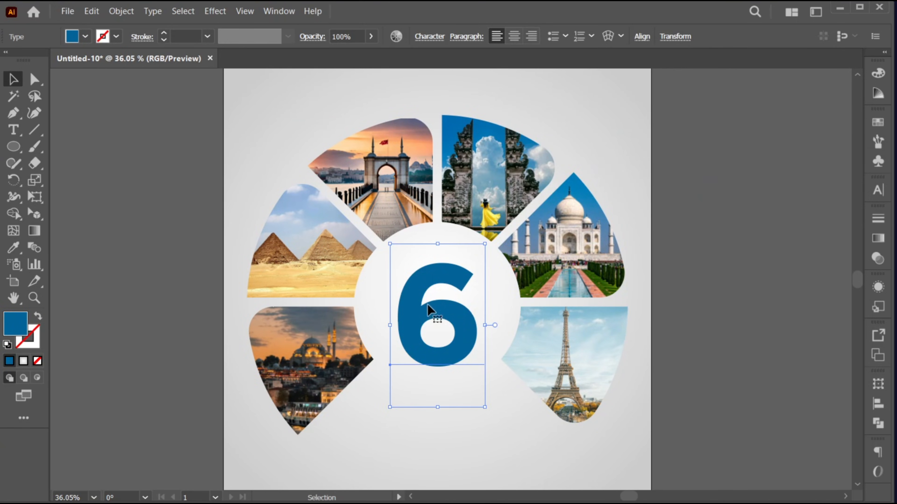
# Duplicate the 6 upward and replace the copy's text with "TOP"
pyautogui.moveTo(417, 309); pyautogui.dragTo(433, 239)
pyautogui.tripleClick(433, 241)
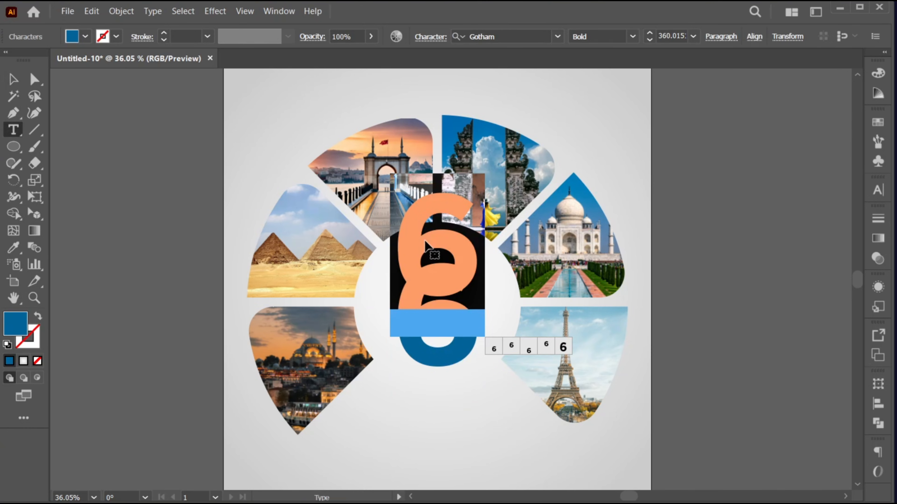
pyautogui.press('BackSpace')
pyautogui.write('TOP')
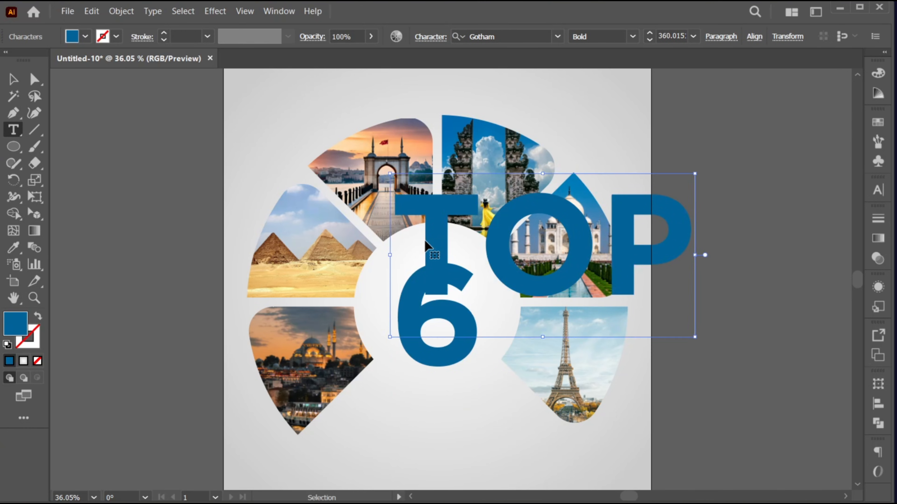
# Set the TOP text to Gotham Light and scale it down to about 44 pt
pyautogui.hotkey('ctrl', 'a')
pyautogui.click(632, 36)
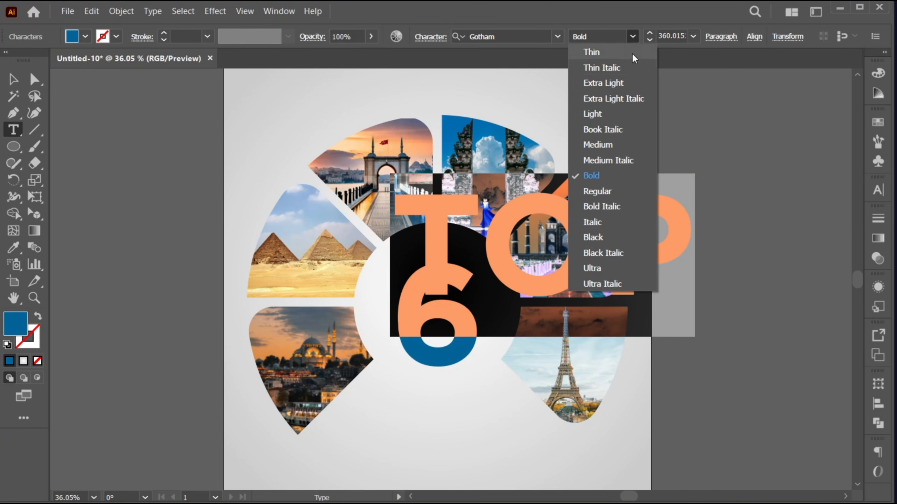
pyautogui.click(625, 113)
pyautogui.press('Escape')
pyautogui.moveTo(691, 173); pyautogui.dragTo(646, 245)
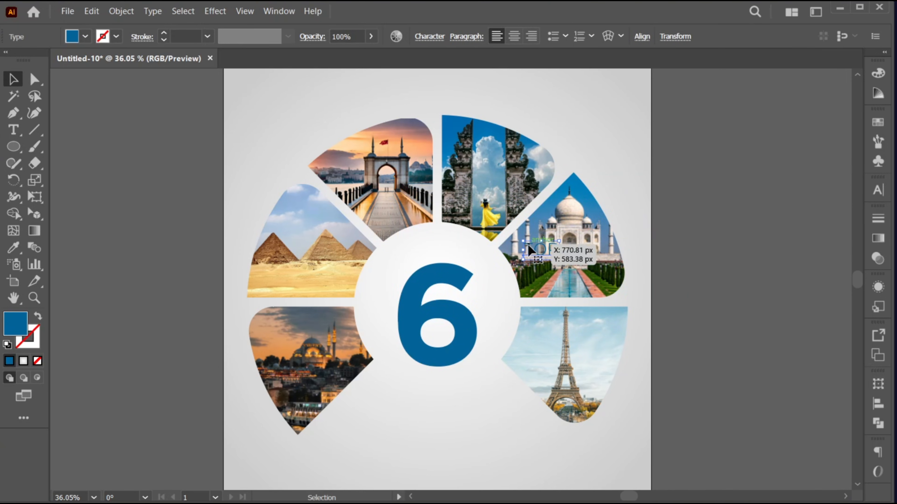
# Position TOP above the 6 with a copy below the 6, using a dark gray fill
pyautogui.moveTo(527, 248); pyautogui.dragTo(434, 388)
pyautogui.doubleClick(10, 329)
pyautogui.click(782, 103)
# Replace the TOP copy below the 6 with the two-line text "ICONIC DESTINATION" and centre-align it
pyautogui.doubleClick(433, 385)
pyautogui.press('BackSpace')
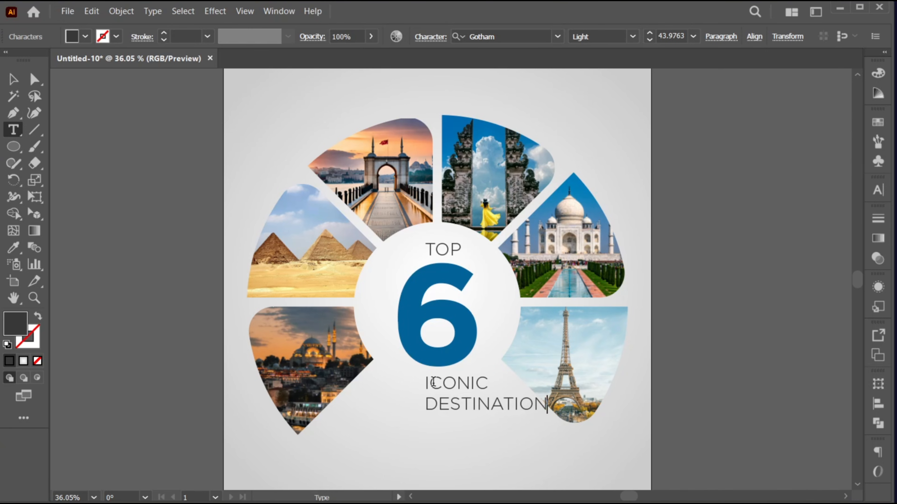
pyautogui.hotkey('ctrl', 'a')
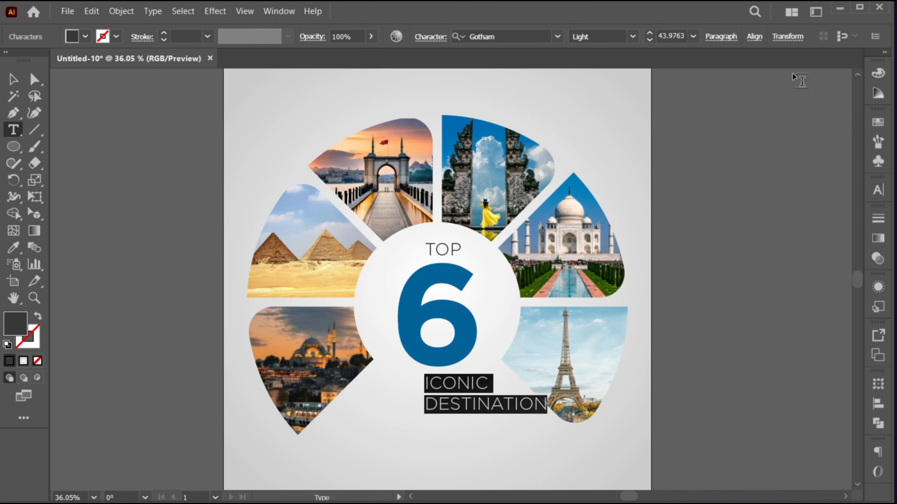
pyautogui.click(722, 36)
pyautogui.click(610, 62)
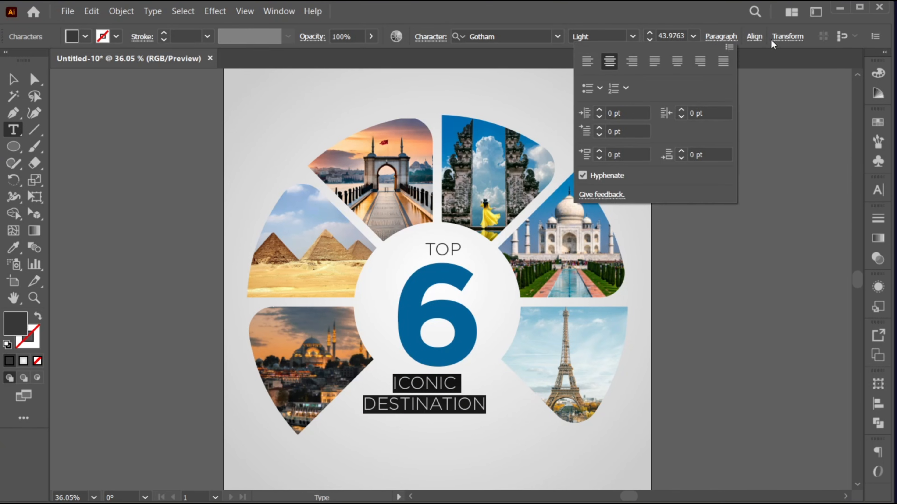
# Set ICONIC DESTINATION to Gotham Medium and scale it down to about 31.5 pt
pyautogui.click(631, 37)
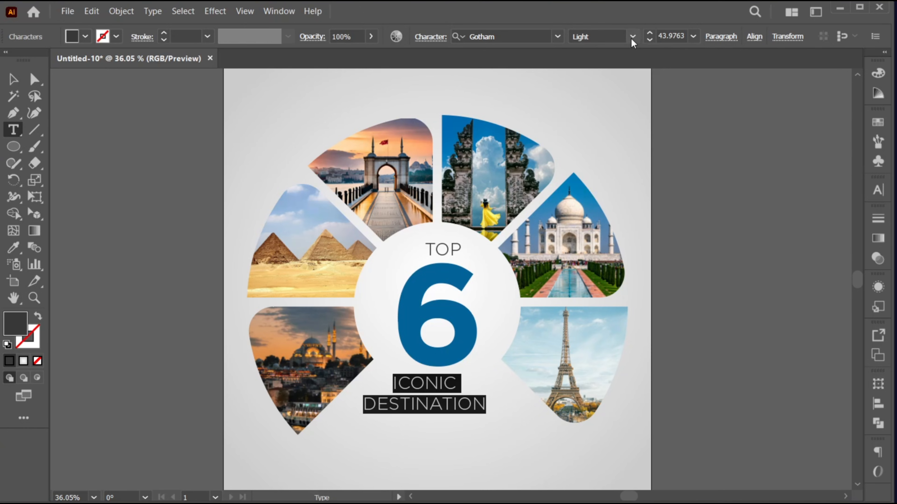
pyautogui.click(633, 36)
pyautogui.click(622, 149)
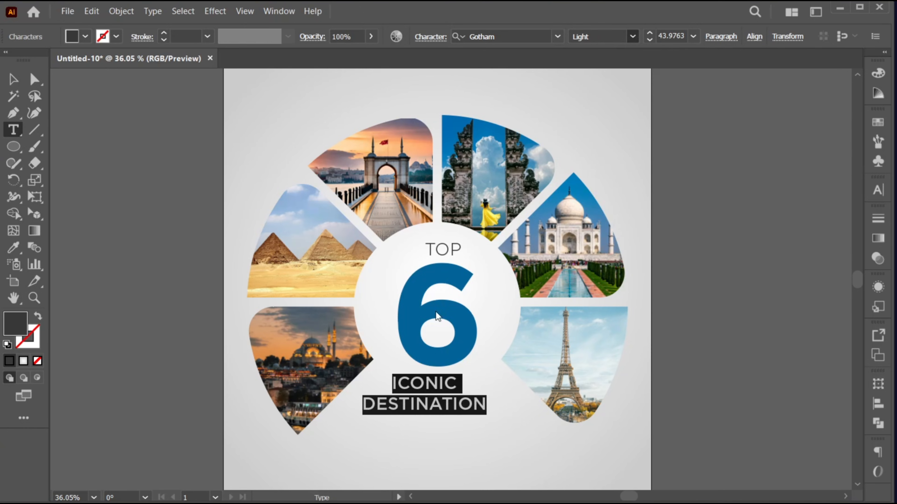
pyautogui.press('Escape')
pyautogui.moveTo(447, 398); pyautogui.dragTo(488, 395)
# Widen the letter spacing of both ICONIC DESTINATION lines and centre the text closely beneath the 6
pyautogui.doubleClick(426, 387)
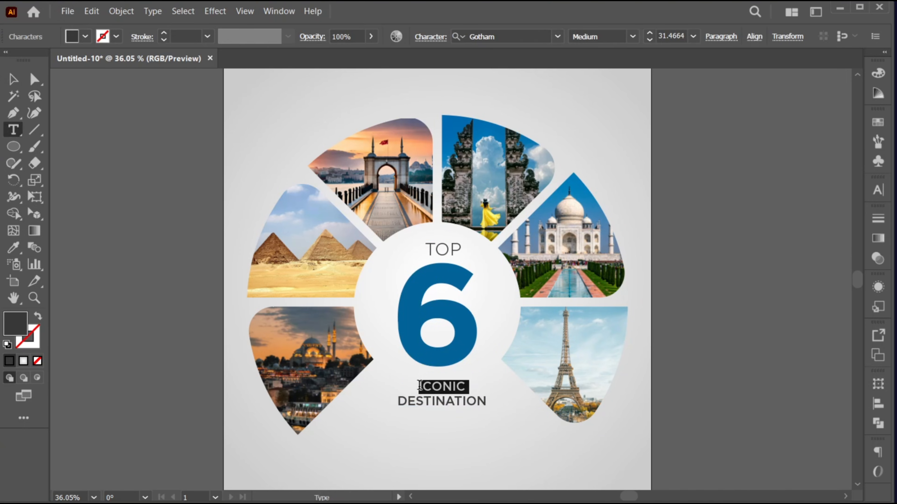
pyautogui.moveTo(419, 386); pyautogui.dragTo(467, 402)
pyautogui.hotkey('alt', 'Right')
pyautogui.hotkey('alt', 'Right')
pyautogui.hotkey('alt', 'Right')
pyautogui.hotkey('alt', 'Right')
pyautogui.hotkey('alt', 'Right')
pyautogui.hotkey('alt', 'Right')
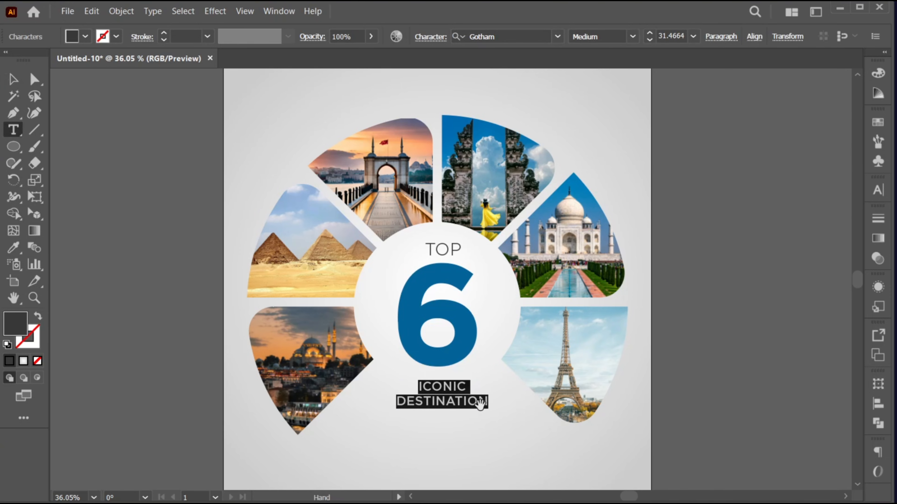
pyautogui.press('Escape')
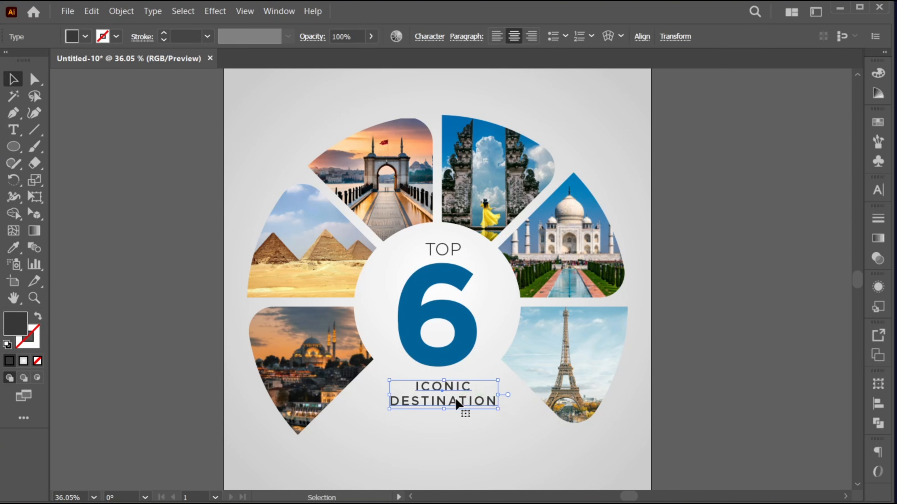
pyautogui.moveTo(456, 405); pyautogui.dragTo(452, 402)
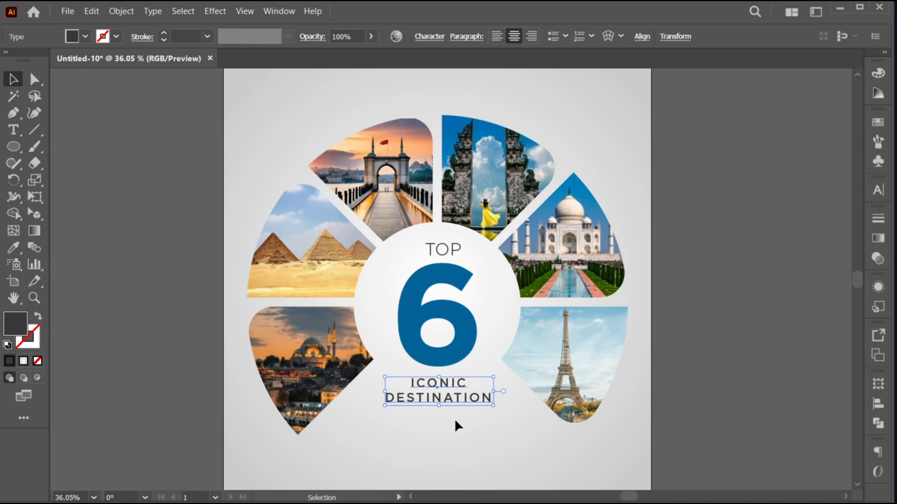
pyautogui.click(456, 424)
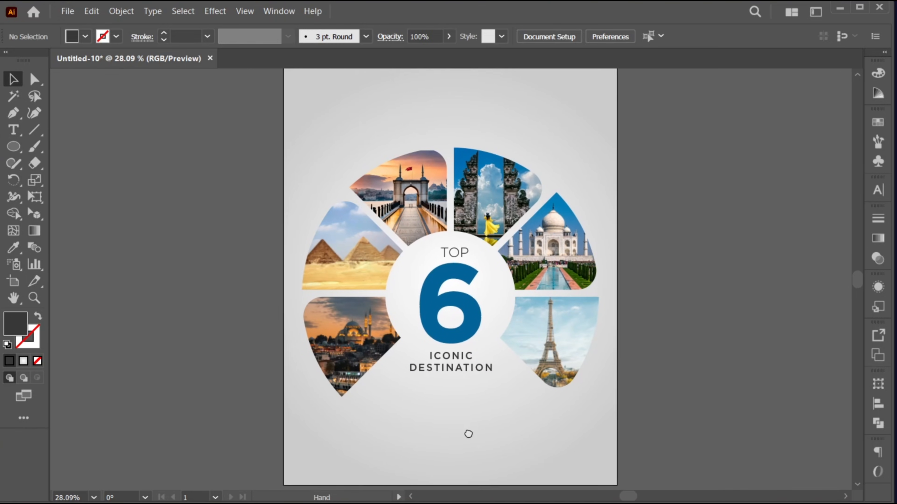
# Duplicate ICONIC DESTINATION below the ring and change the copy's text to "Travel • Discover • Experience"
pyautogui.scroll(-1, 445, 362)
pyautogui.moveTo(443, 353); pyautogui.dragTo(440, 408)
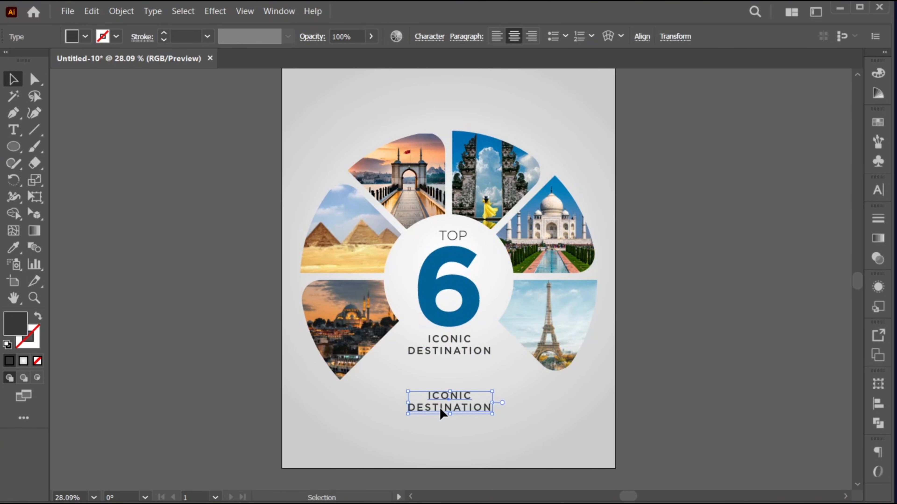
pyautogui.doubleClick(439, 407)
pyautogui.write('Travel • Discover • Experience')
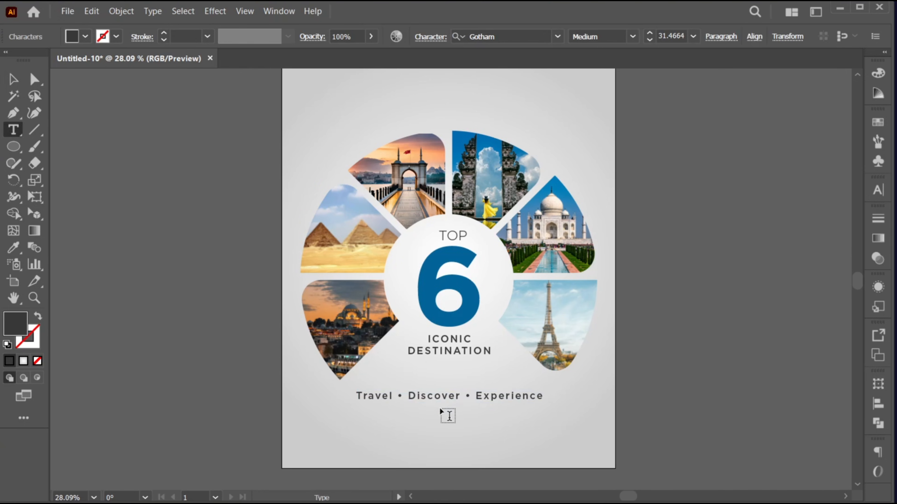
# Recolor the Travel • Discover • Experience line with the blue sampled from the 6
pyautogui.hotkey('ctrl', 'a')
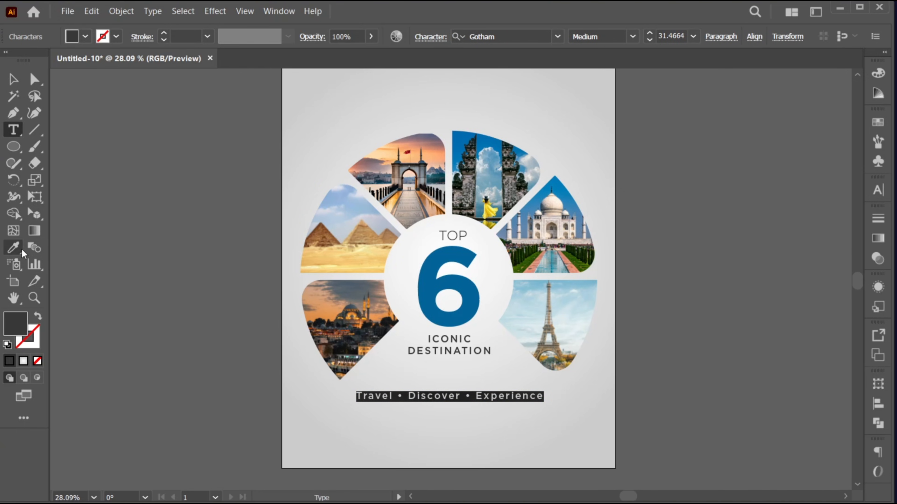
pyautogui.click(14, 247)
pyautogui.click(449, 255)
pyautogui.press('v')
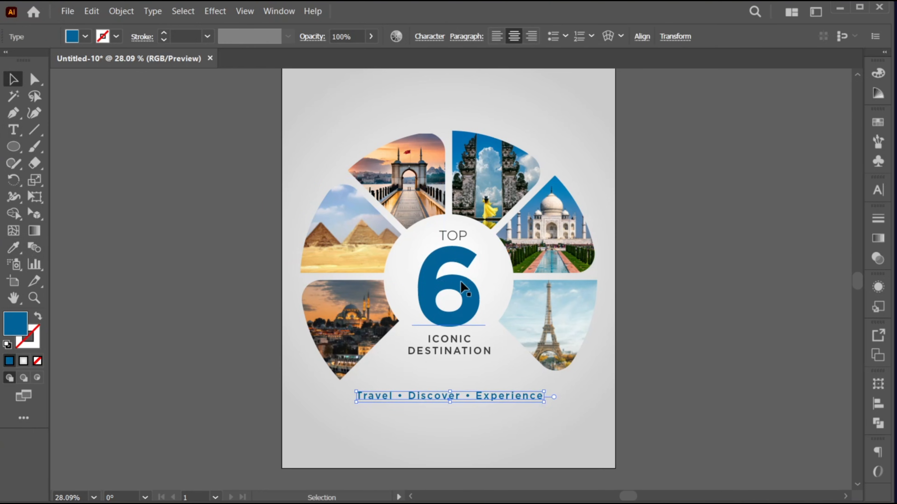
# Move the Travel • Discover • Experience line slightly lower and scale it down to about 29 pt
pyautogui.moveTo(451, 405); pyautogui.dragTo(440, 413)
pyautogui.moveTo(544, 419); pyautogui.dragTo(536, 417)
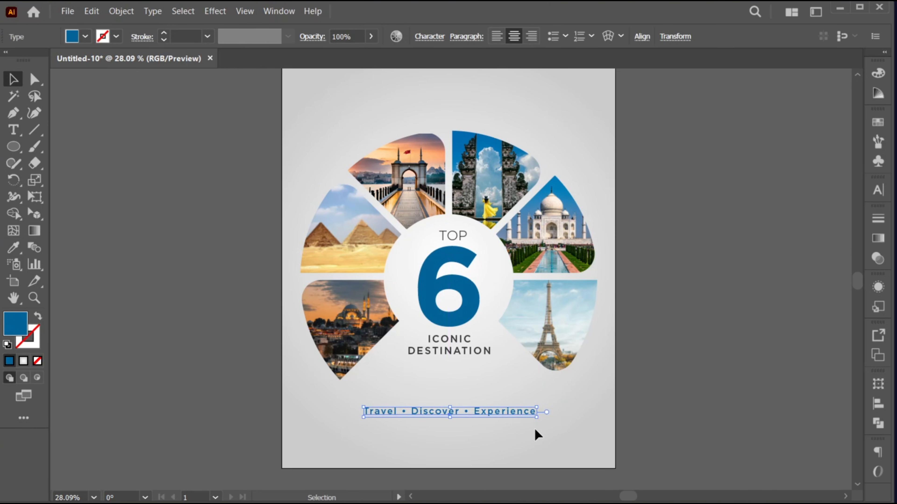
pyautogui.click(536, 432)
# Duplicate the tagline above the ring and change the copy's text to "TRAVEL INSPIRATION SERIES"
pyautogui.moveTo(481, 411); pyautogui.dragTo(484, 97)
pyautogui.doubleClick(429, 96)
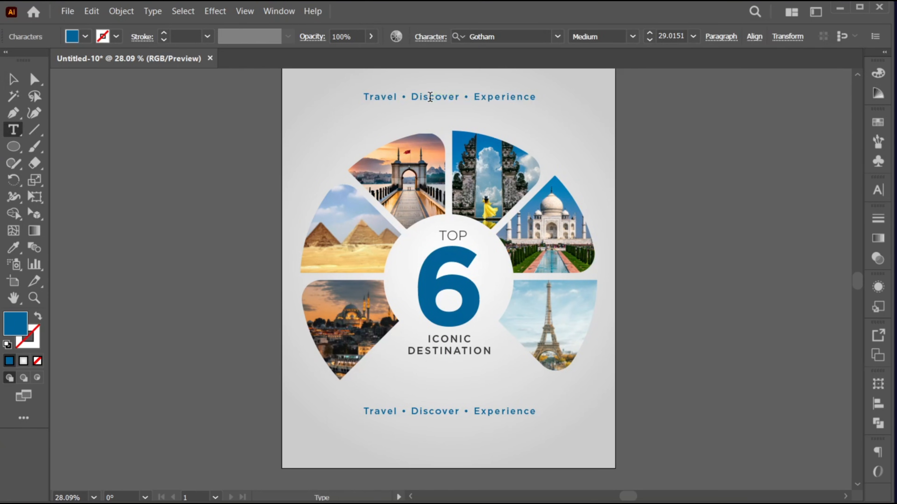
pyautogui.hotkey('ctrl', 'a')
pyautogui.write('TRAVEL INSPIRATION SERIES')
# Widen the letter spacing of TRAVEL INSPIRATION SERIES considerably and scale the heading down to about three quarters of its width
pyautogui.hotkey('ctrl', 'a')
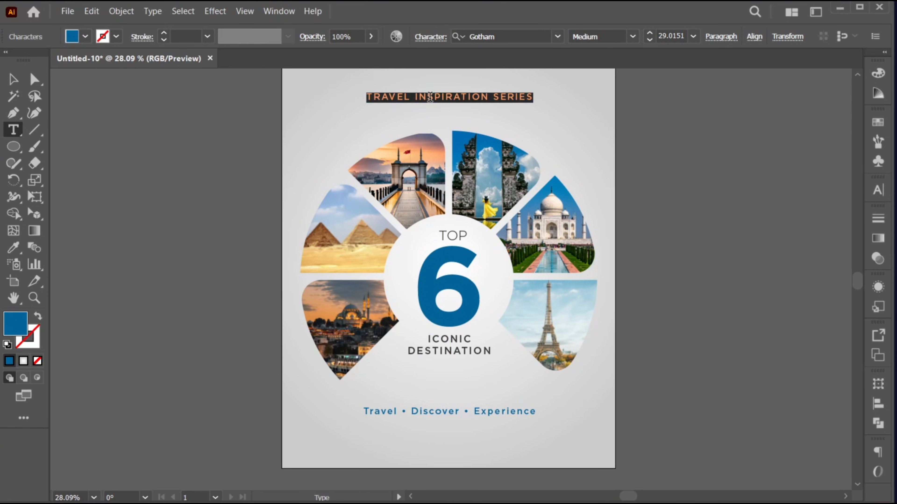
pyautogui.hotkey('alt', 'Right')
pyautogui.hotkey('alt', 'Right')
pyautogui.hotkey('alt', 'Right')
pyautogui.hotkey('alt', 'Right')
pyautogui.hotkey('alt', 'Right')
pyautogui.hotkey('alt', 'Right')
pyautogui.hotkey('alt', 'Right')
pyautogui.hotkey('alt', 'Right')
pyautogui.hotkey('alt', 'Right')
pyautogui.hotkey('alt', 'Right')
pyautogui.hotkey('alt', 'Right')
pyautogui.hotkey('alt', 'Right')
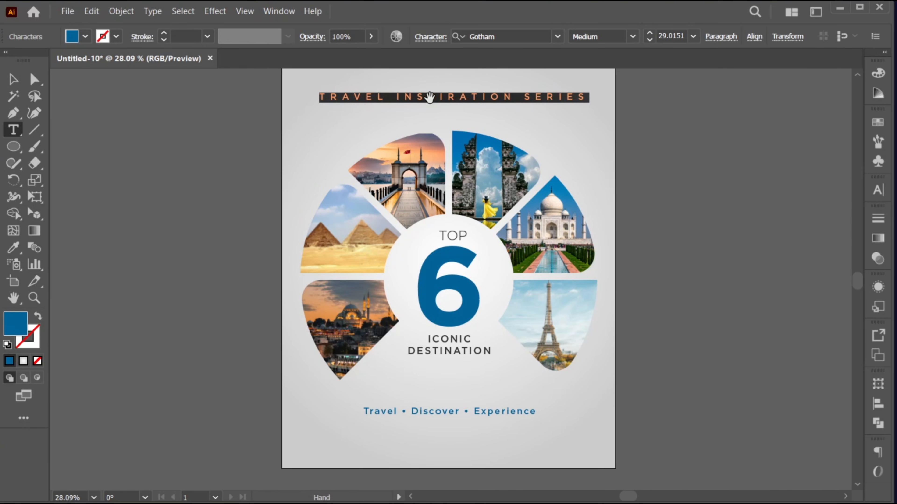
pyautogui.hotkey('alt', 'Right')
pyautogui.press('Escape')
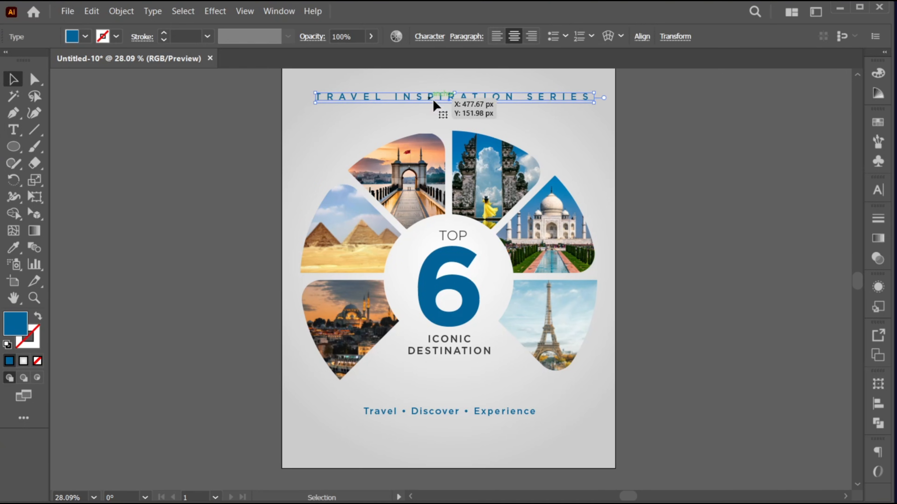
pyautogui.moveTo(593, 102); pyautogui.dragTo(560, 102)
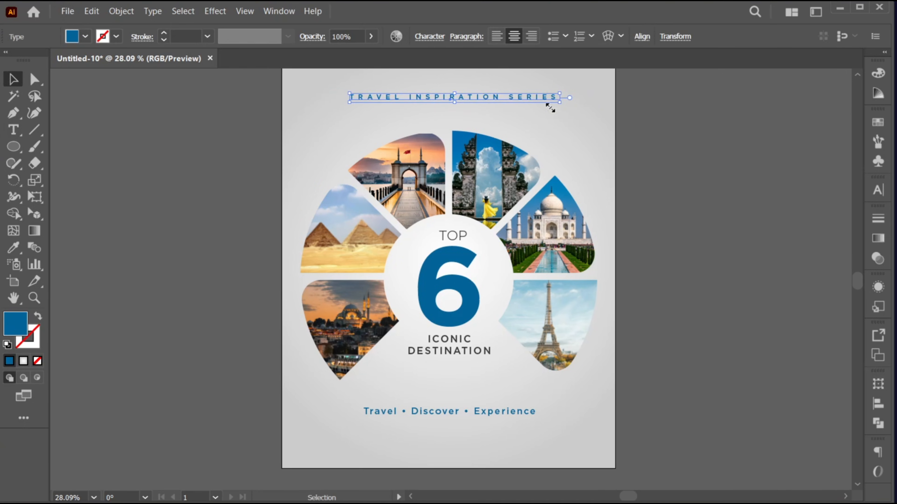
# Recolor the TRAVEL INSPIRATION SERIES heading with the dark gray sampled from the word TOP
pyautogui.click(13, 247)
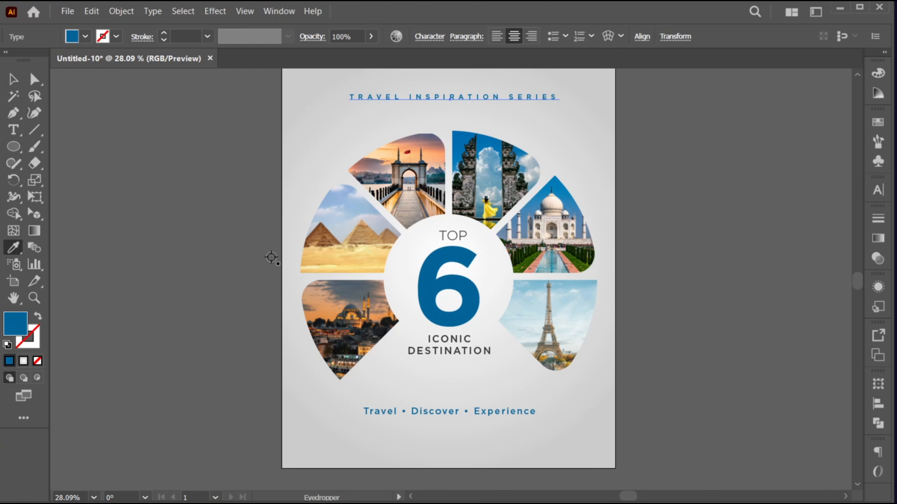
pyautogui.click(464, 235)
pyautogui.press('v')
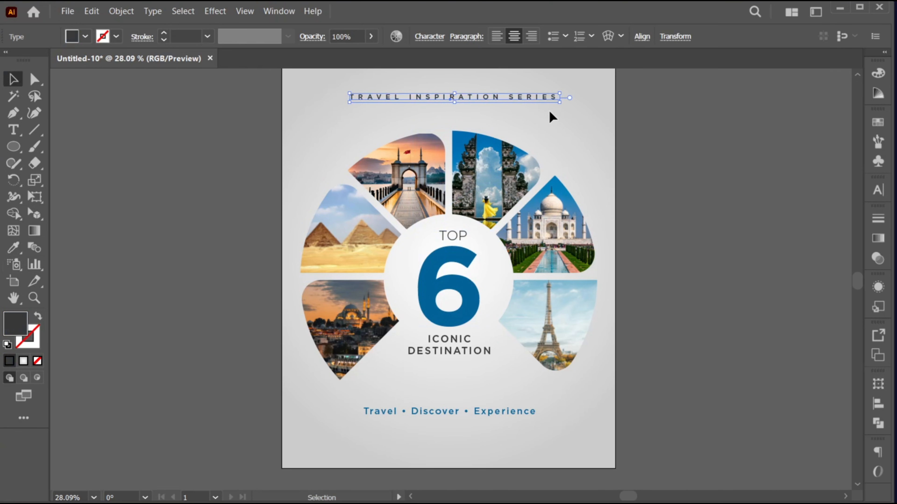
pyautogui.click(550, 116)
# Add a wide area text block of placeholder text below the Travel • Discover • Experience line and set its font style to Gotham Light
pyautogui.click(13, 130)
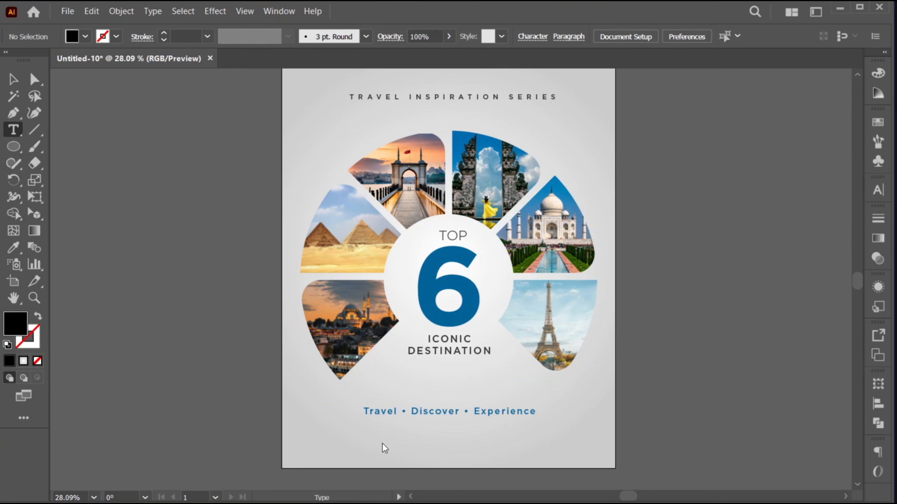
pyautogui.moveTo(323, 423); pyautogui.dragTo(581, 458)
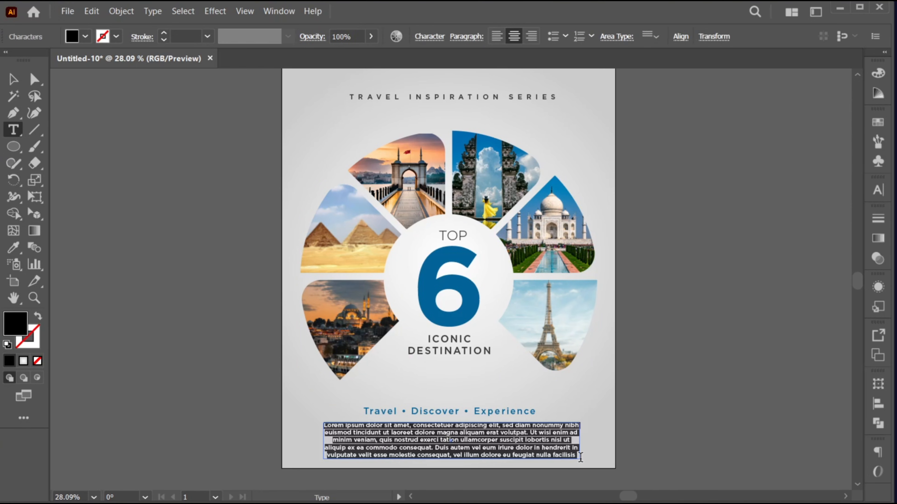
pyautogui.click(878, 188)
pyautogui.click(852, 222)
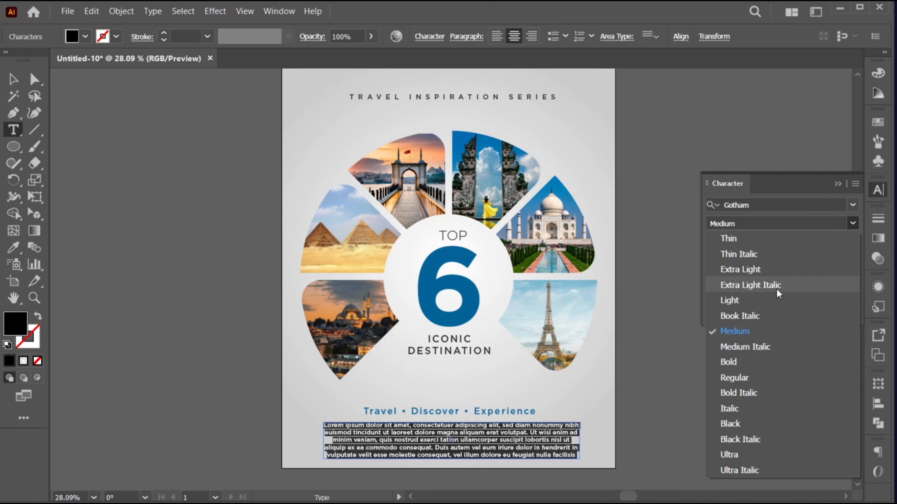
pyautogui.click(768, 300)
# Set the placeholder paragraph's fill color to dark gray 545454
pyautogui.doubleClick(23, 321)
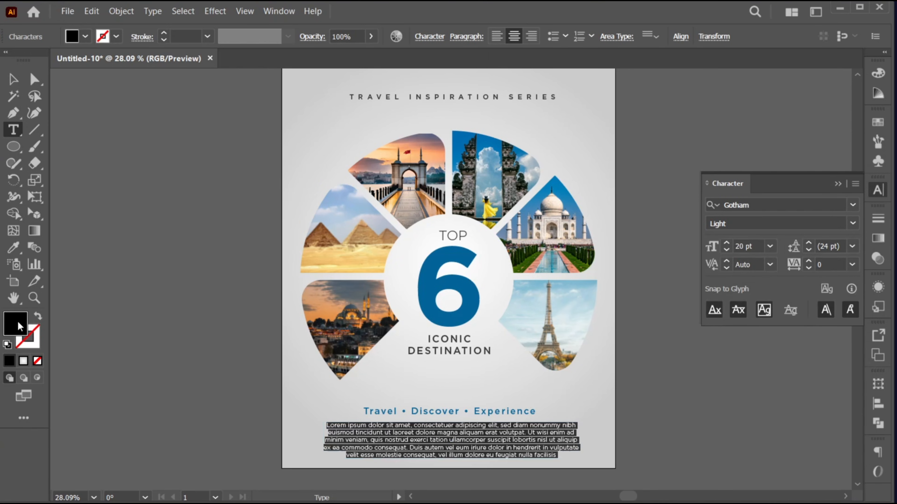
pyautogui.write('4F4F4F')
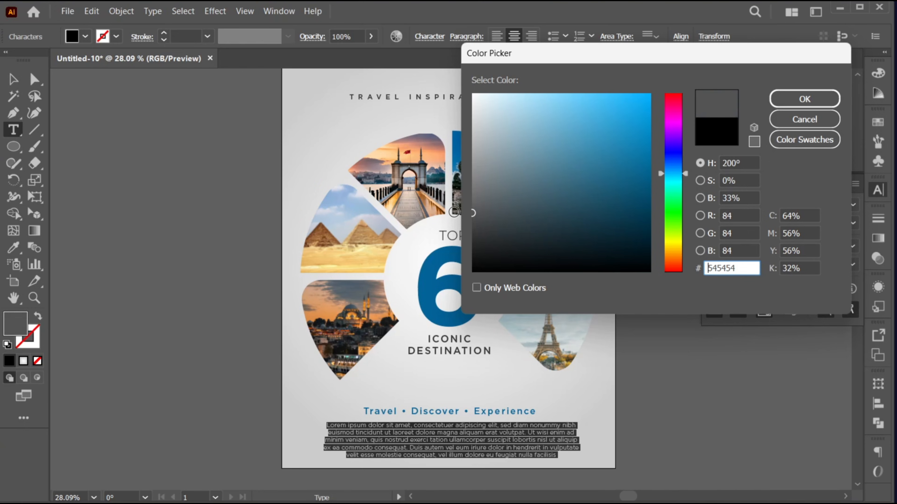
pyautogui.click(811, 101)
pyautogui.press('Escape')
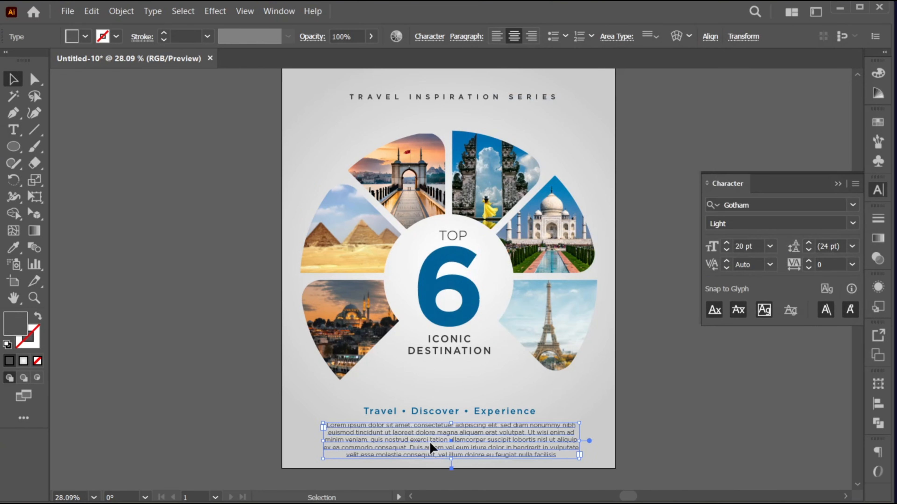
# Delete the placeholder text after "quis nostrud exerci" and move the paragraph slightly lower, away from the tagline
pyautogui.tripleClick(430, 441)
pyautogui.click(432, 441)
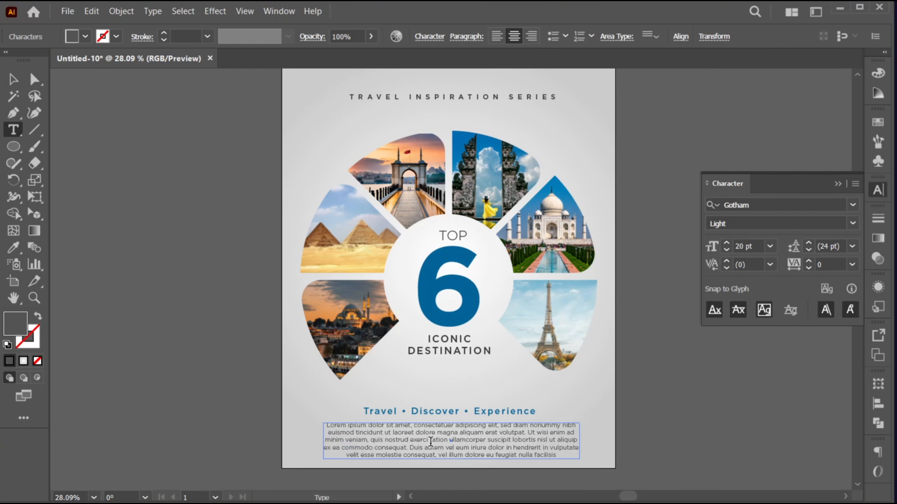
pyautogui.moveTo(430, 442); pyautogui.dragTo(598, 472)
pyautogui.press('BackSpace')
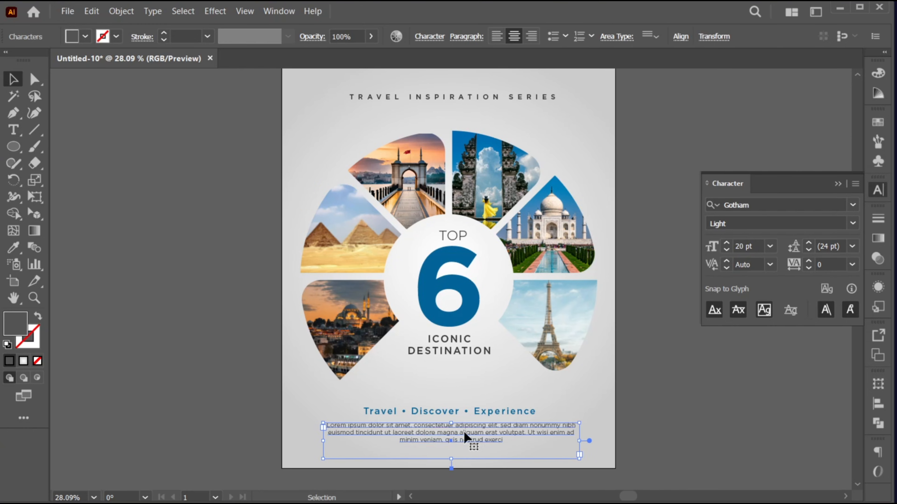
pyautogui.press('Escape')
pyautogui.moveTo(414, 439); pyautogui.dragTo(414, 445)
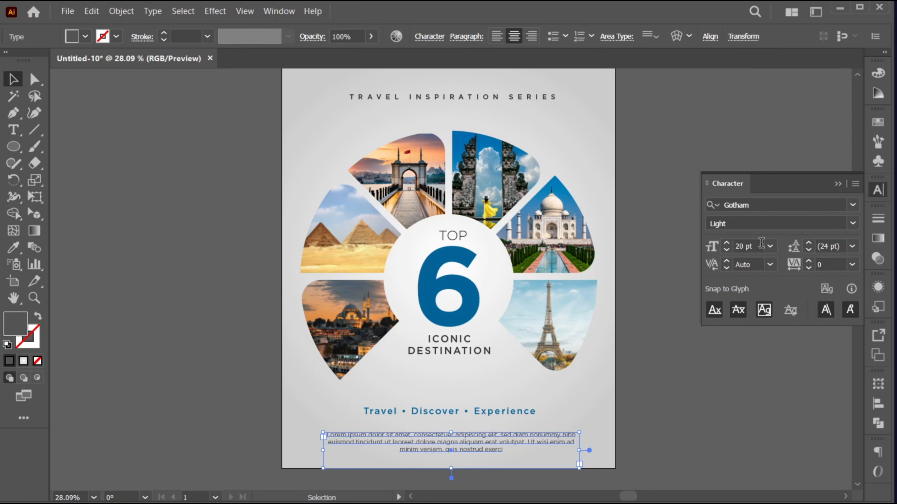
# Reduce the placeholder paragraph's font size to 16 pt
pyautogui.click(727, 251)
pyautogui.click(727, 251)
pyautogui.click(727, 250)
pyautogui.click(727, 250)
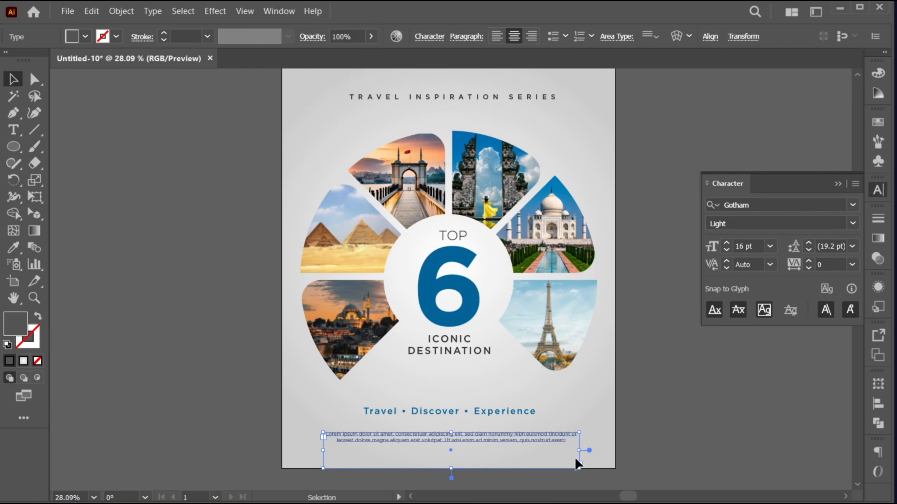
# Narrow the placeholder paragraph's frame so the text wraps onto three lines, and recenter it beneath the tagline
pyautogui.moveTo(581, 453); pyautogui.dragTo(556, 453)
pyautogui.moveTo(460, 446); pyautogui.dragTo(470, 446)
pyautogui.click(635, 436)
pyautogui.click(838, 184)
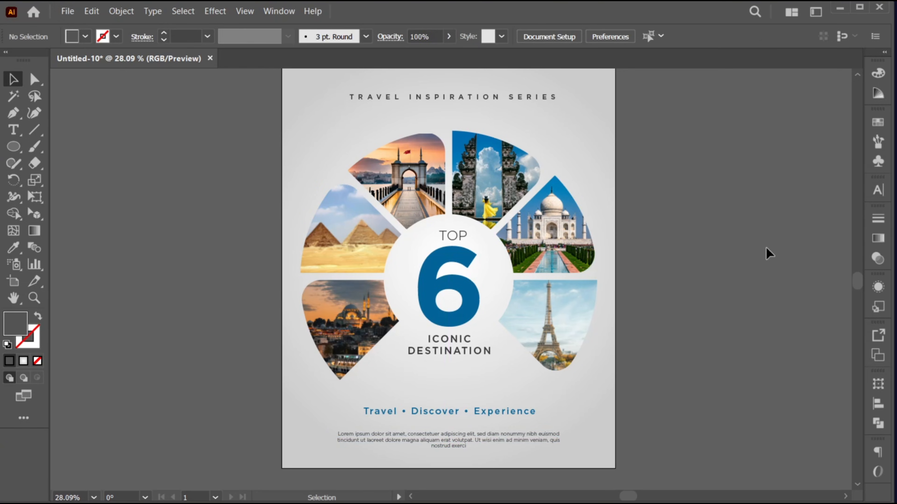
pyautogui.hotkey('ctrl', '0')
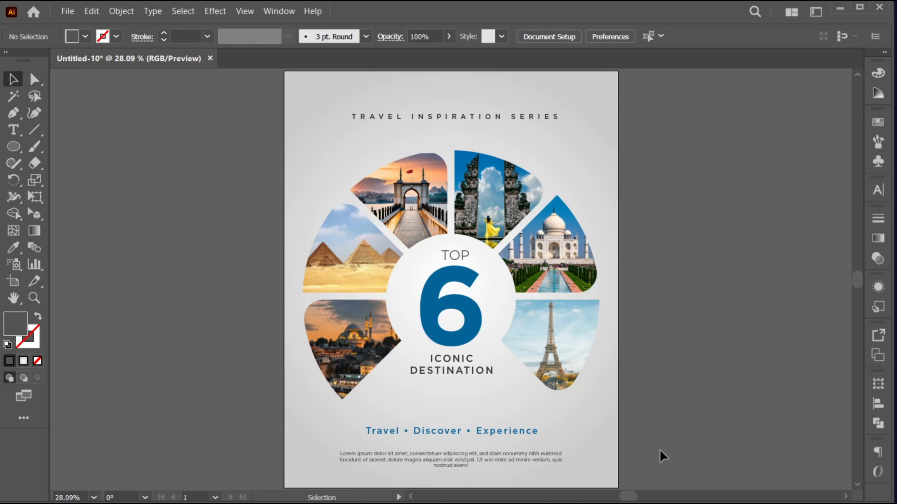